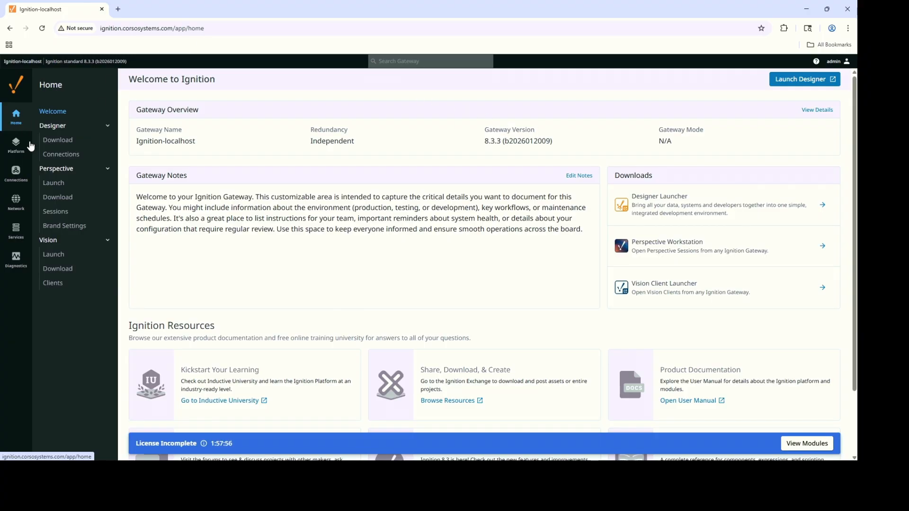
Download the Windows Designer Launcher from the Gateway's Designer download page, then bring up the Start menu.
{"action": "left_click", "coordinate": [58, 141]}
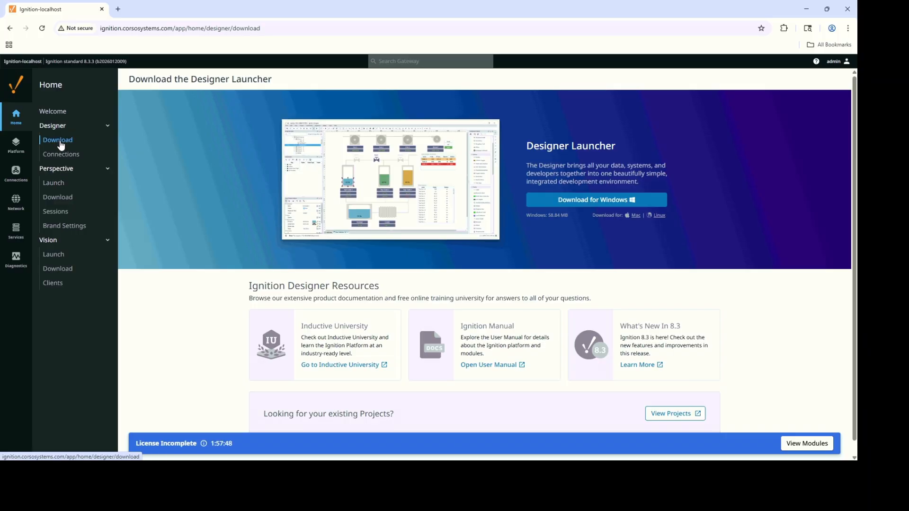
{"action": "left_click", "coordinate": [12, 115]}
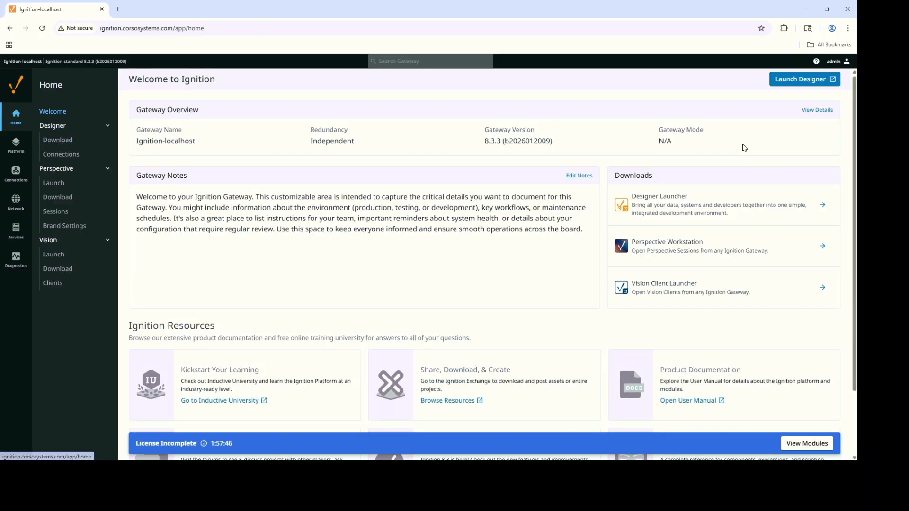
{"action": "left_click", "coordinate": [725, 202]}
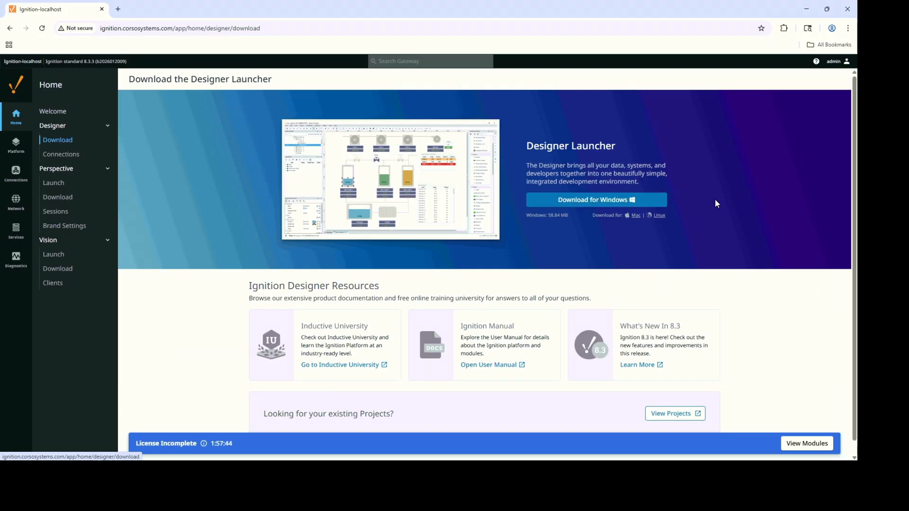
{"action": "left_click", "coordinate": [614, 205]}
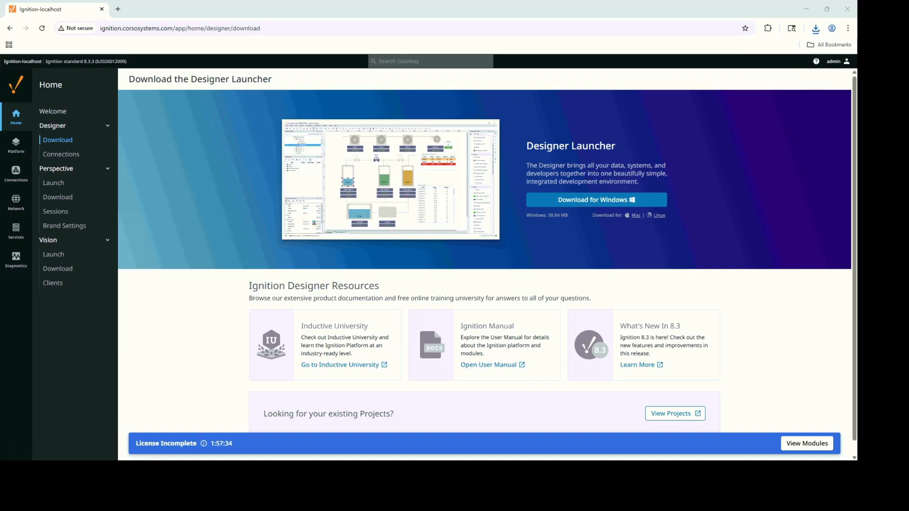
{"action": "key", "text": "super"}
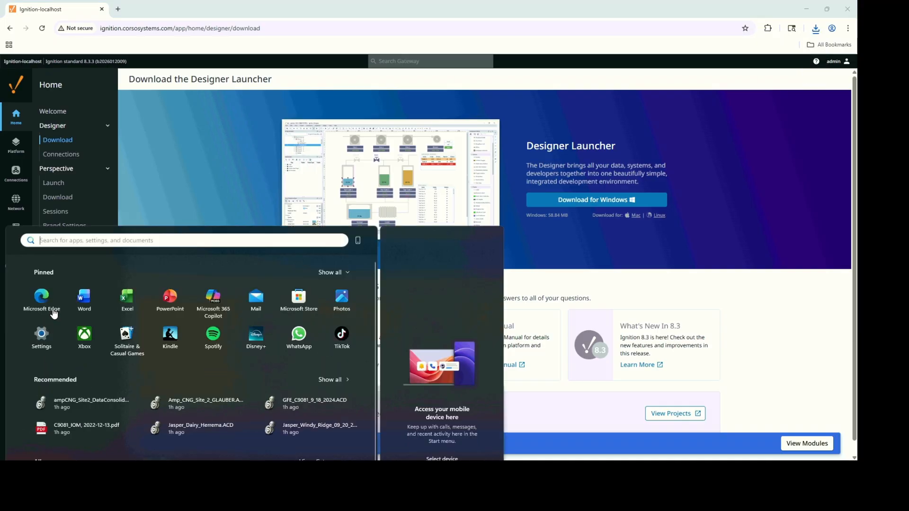
Search the Start menu for 'des' to find the Designer Launcher.
{"action": "type", "text": "des"}
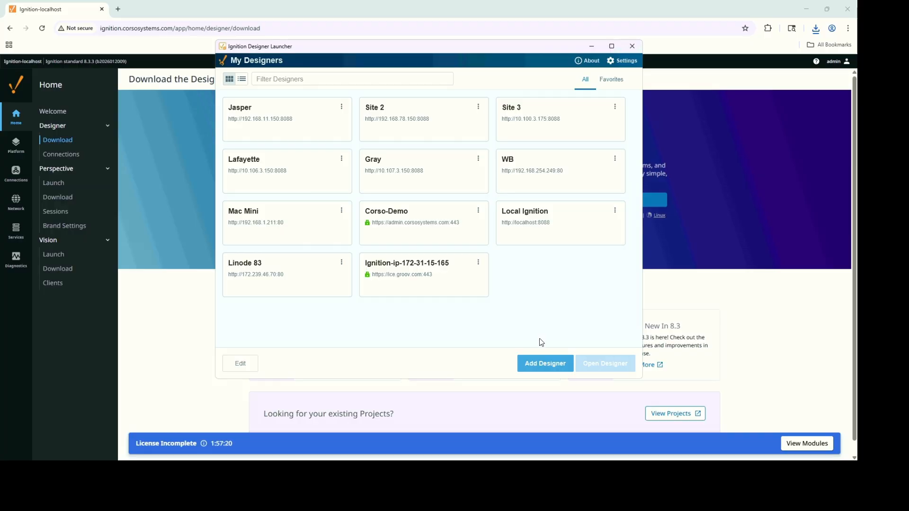
{"action": "left_click", "coordinate": [542, 369]}
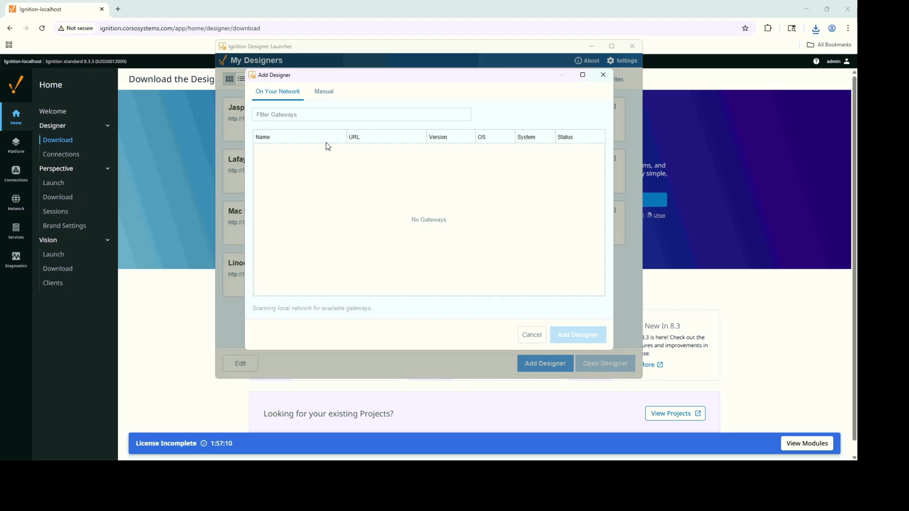
{"action": "left_click", "coordinate": [330, 94]}
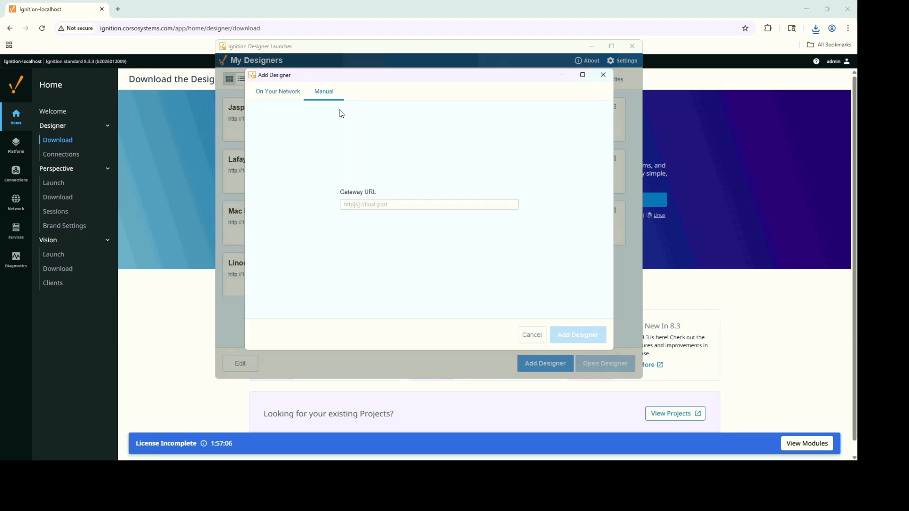
{"action": "left_click", "coordinate": [382, 204]}
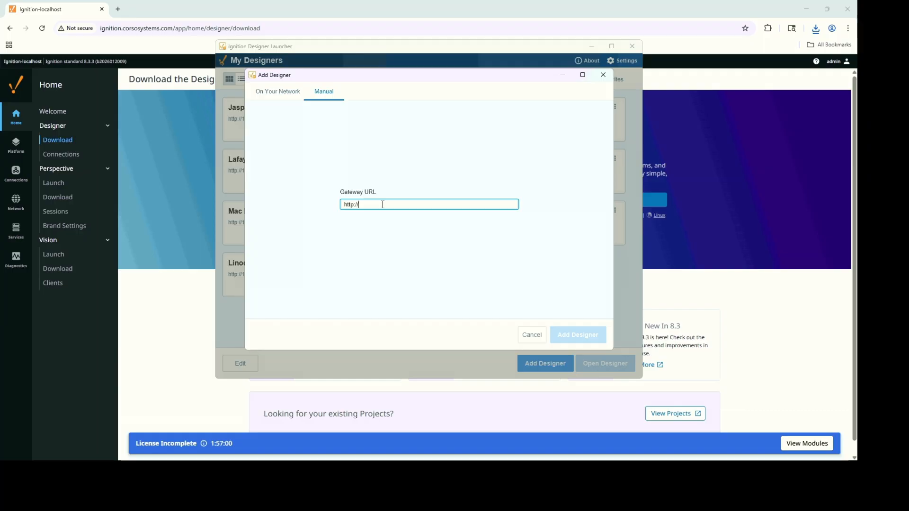
{"action": "type", "text": "http://ignition.corsosystems.com"}
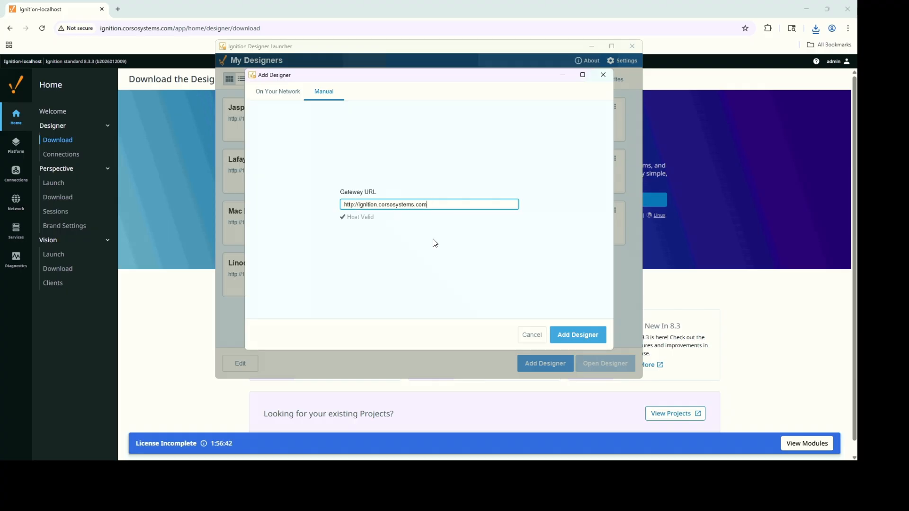
{"action": "left_click", "coordinate": [572, 336]}
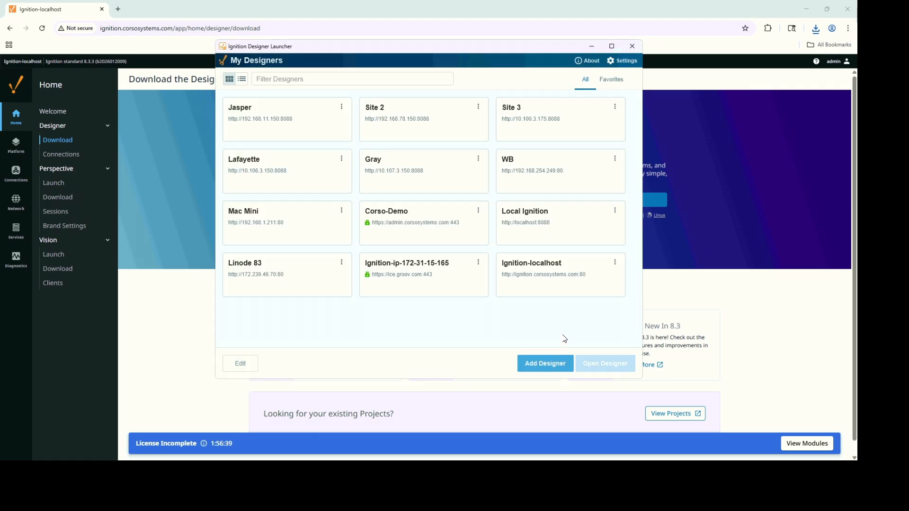
Rename the Ignition-localhost designer to 'SCADA Forge' and select its card.
{"action": "left_click", "coordinate": [614, 263]}
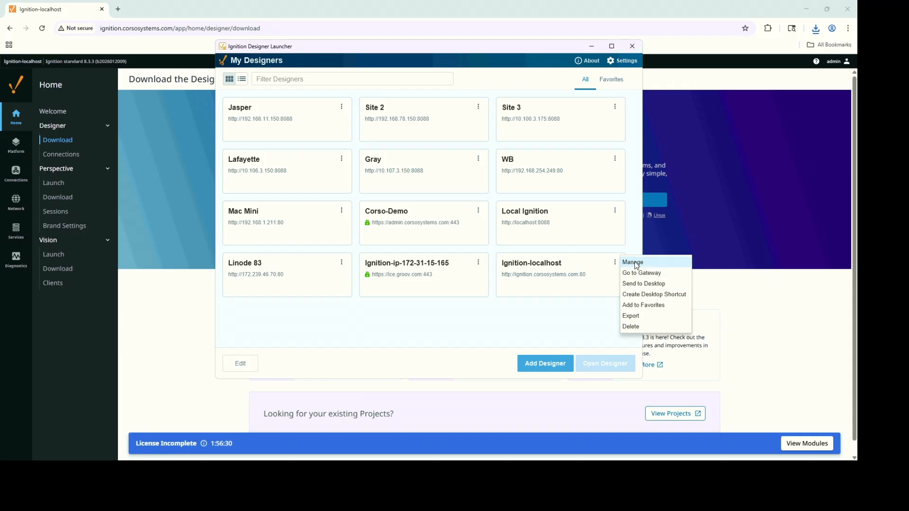
{"action": "left_click", "coordinate": [637, 264]}
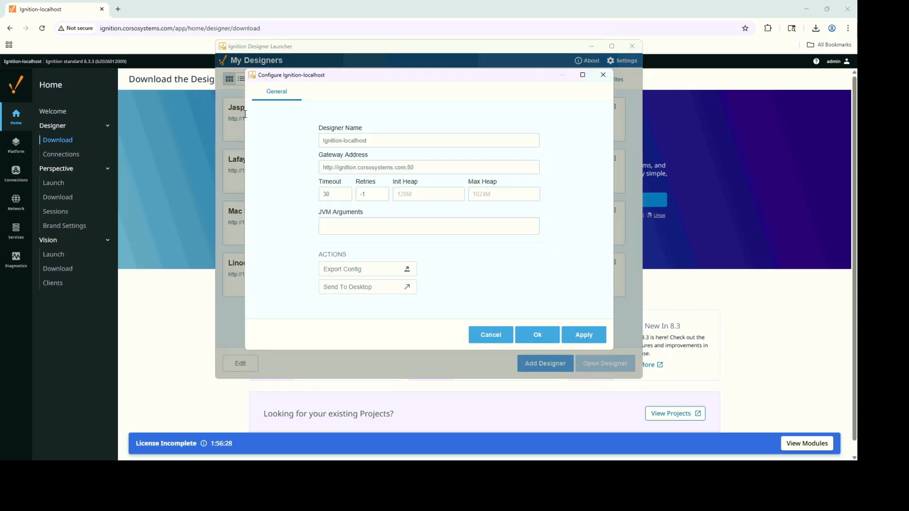
{"action": "key", "text": "ctrl+a"}
{"action": "type", "text": "SCADA For"}
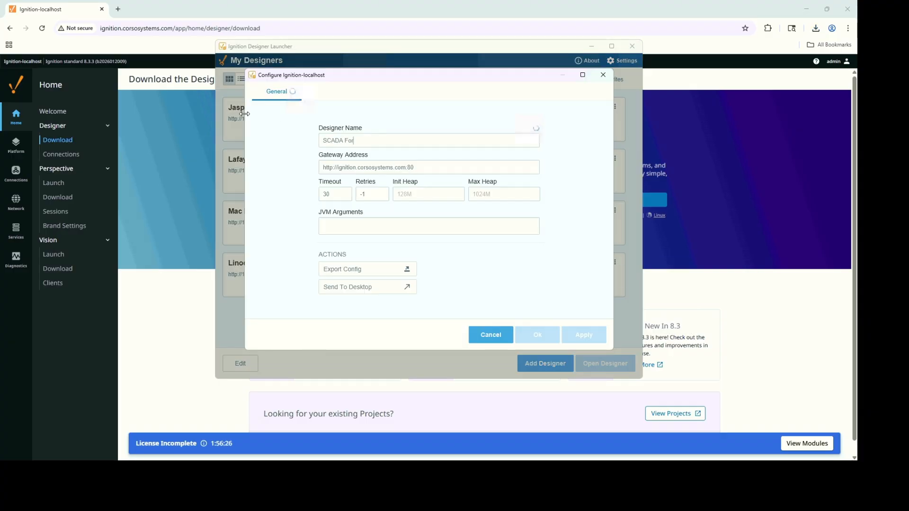
{"action": "type", "text": "ge"}
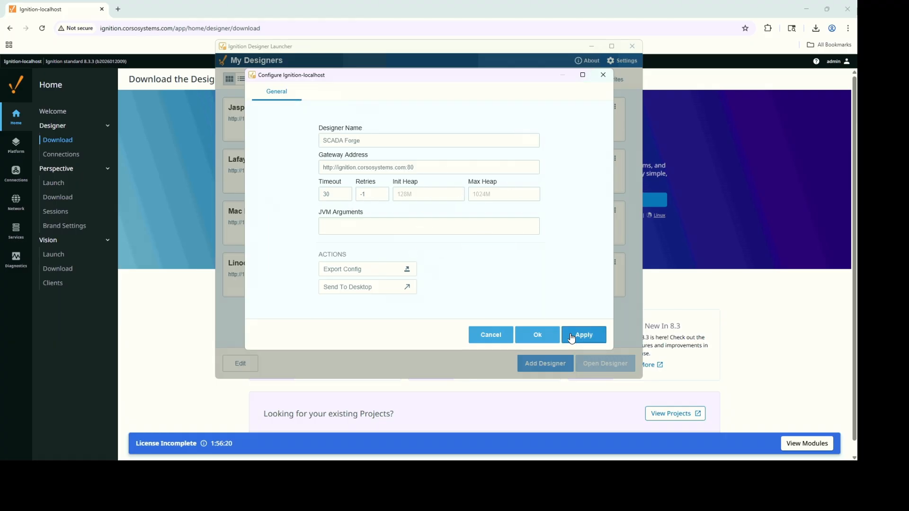
{"action": "left_click", "coordinate": [530, 337]}
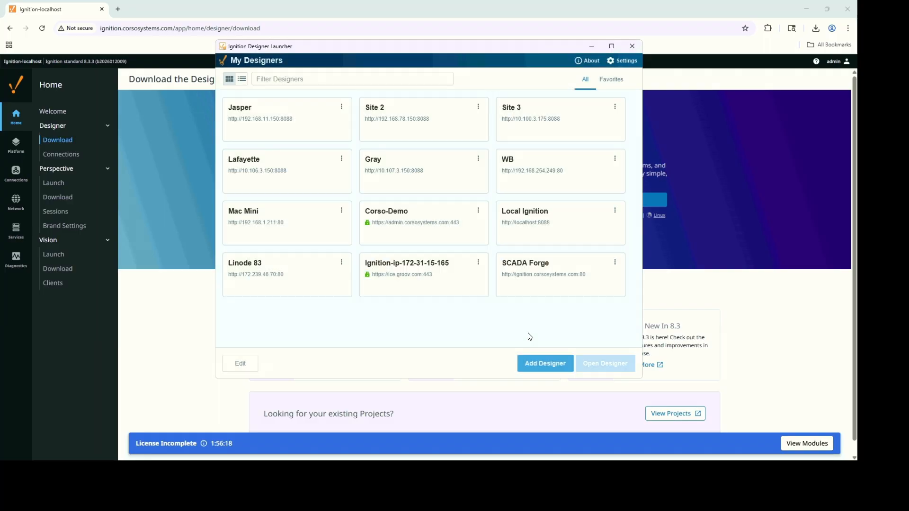
{"action": "left_click", "coordinate": [568, 283]}
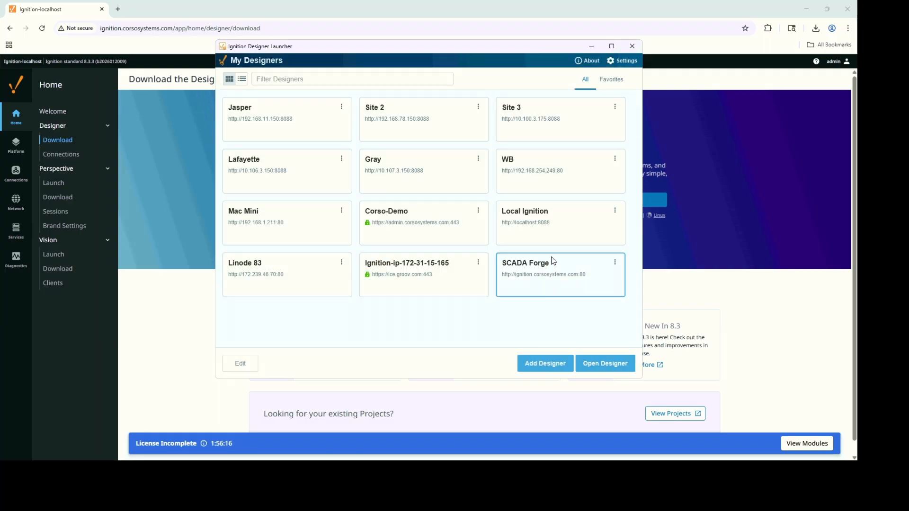
Launch Designer from SCADA Forge, log in with username and password, and open the SCADAForge project.
{"action": "left_click", "coordinate": [606, 366]}
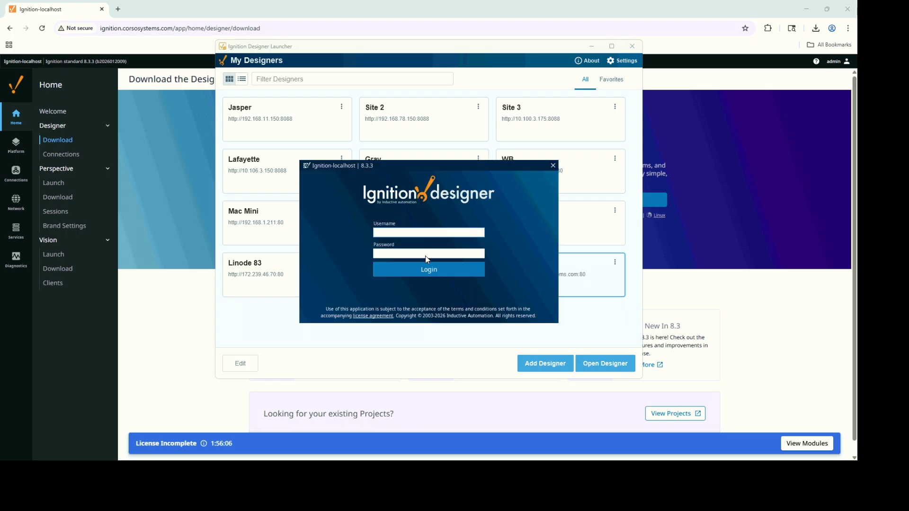
{"action": "type", "text": "admin"}
{"action": "left_click", "coordinate": [425, 255]}
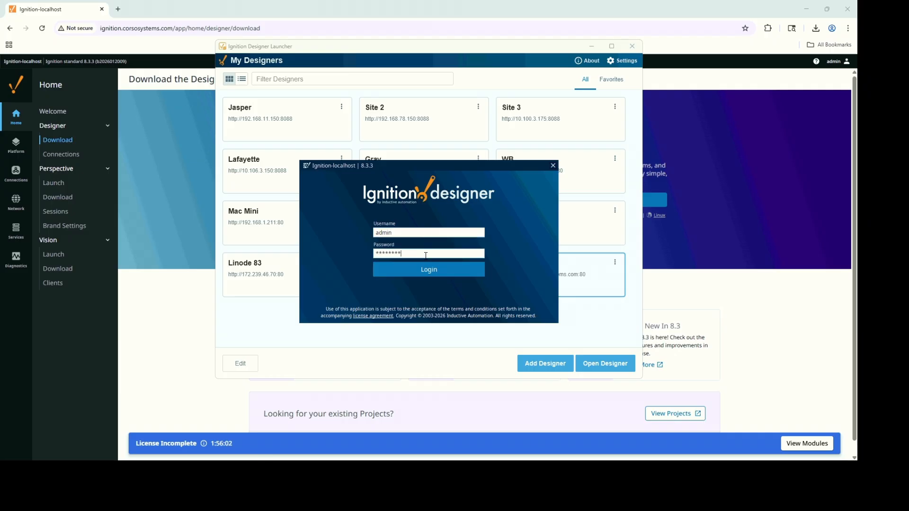
{"action": "type", "text": "**"}
{"action": "key", "text": "Return"}
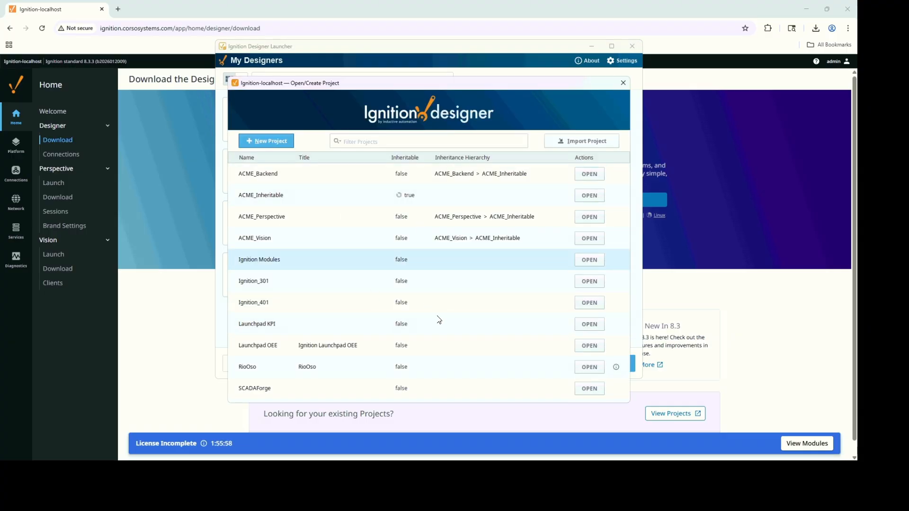
{"action": "left_click", "coordinate": [589, 388]}
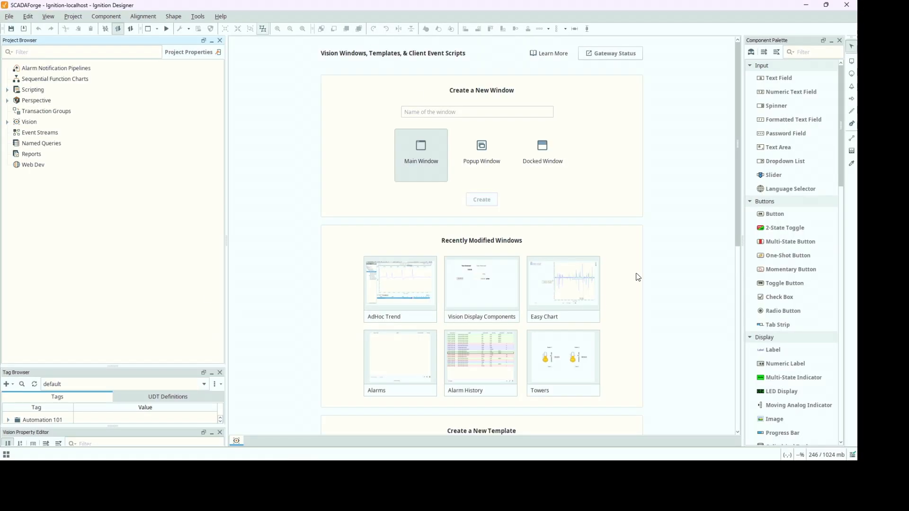
Exit Designer without saving and close the Designer Launcher.
{"action": "left_click", "coordinate": [849, 7]}
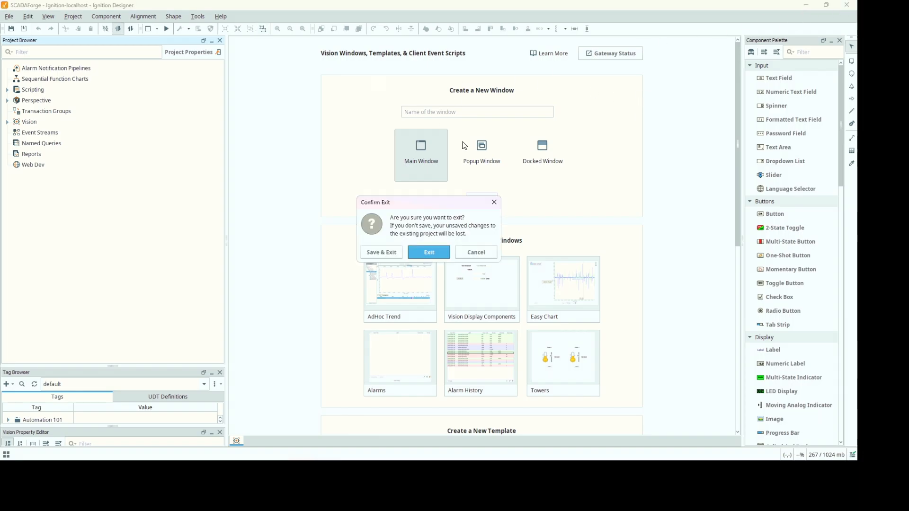
{"action": "left_click", "coordinate": [422, 252]}
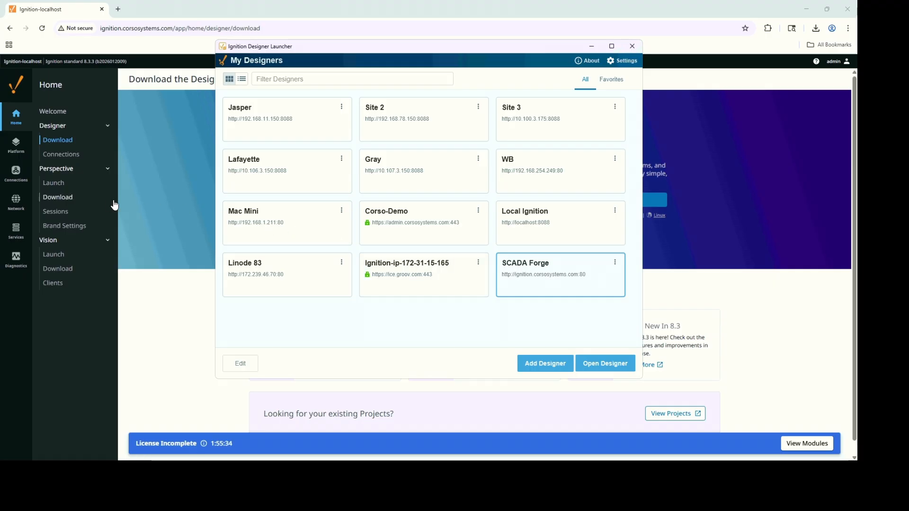
{"action": "left_click", "coordinate": [633, 45]}
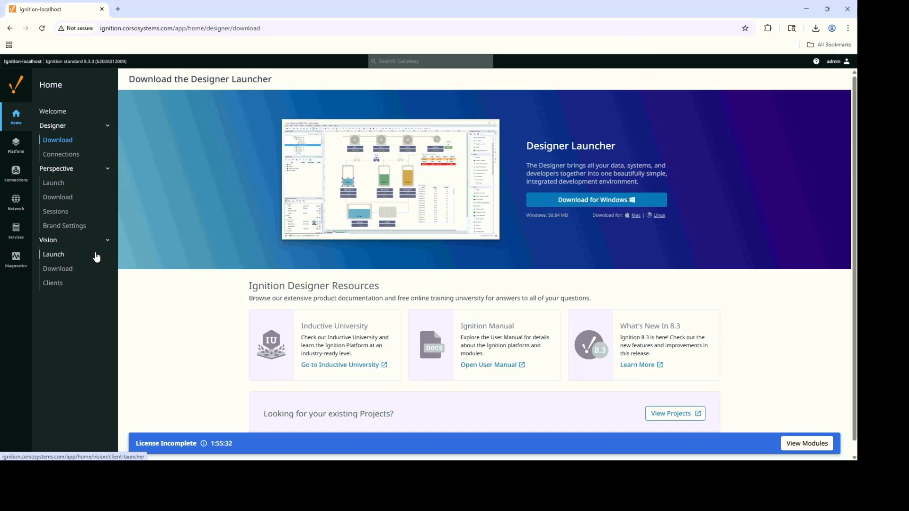
Download the Windows Vision Client Launcher, keep the blocked file, and show it in Downloads.
{"action": "left_click", "coordinate": [66, 269]}
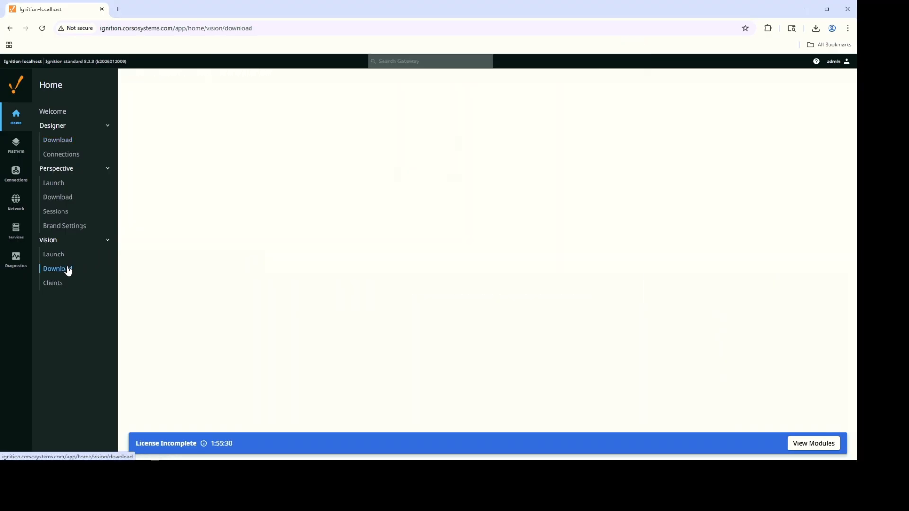
{"action": "left_click", "coordinate": [619, 199]}
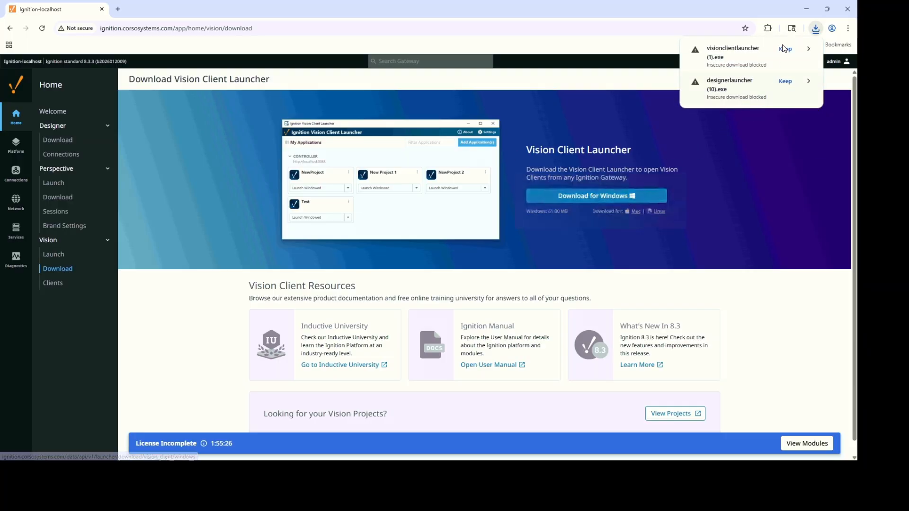
{"action": "left_click", "coordinate": [784, 49]}
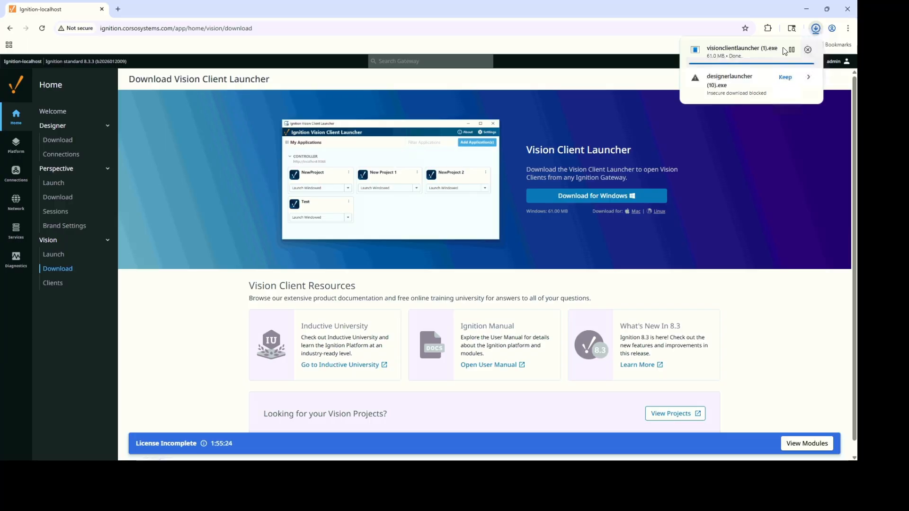
{"action": "right_click", "coordinate": [732, 55]}
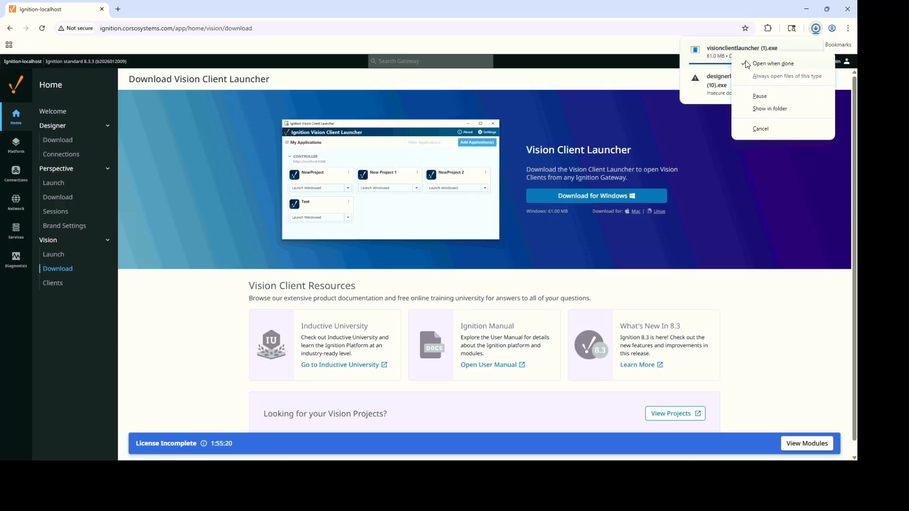
{"action": "left_click", "coordinate": [724, 52]}
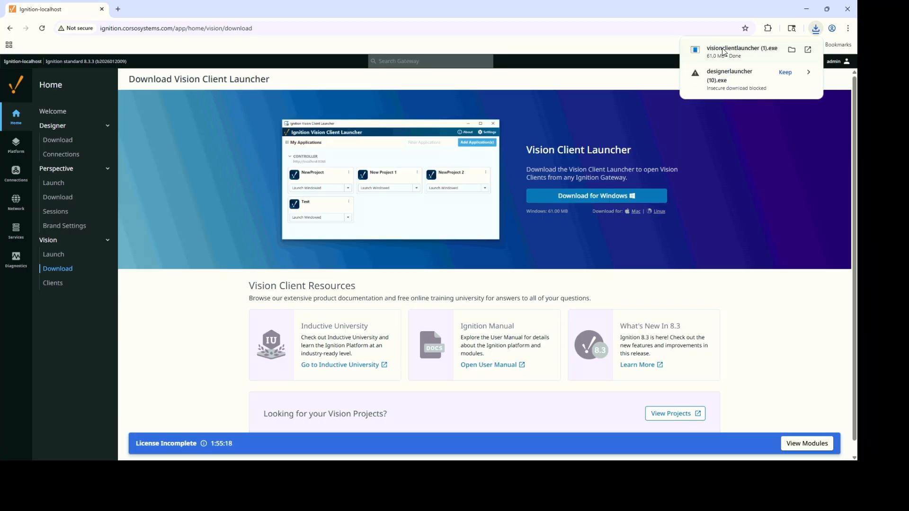
{"action": "left_click", "coordinate": [795, 50]}
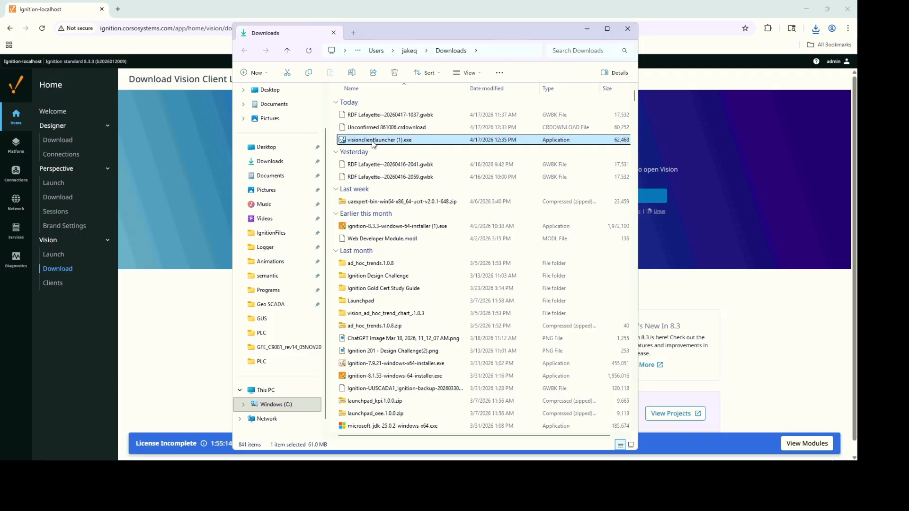
Install the Vision Client Launcher with file associations and desktop shortcut, launching it on finish.
{"action": "left_click", "coordinate": [587, 30]}
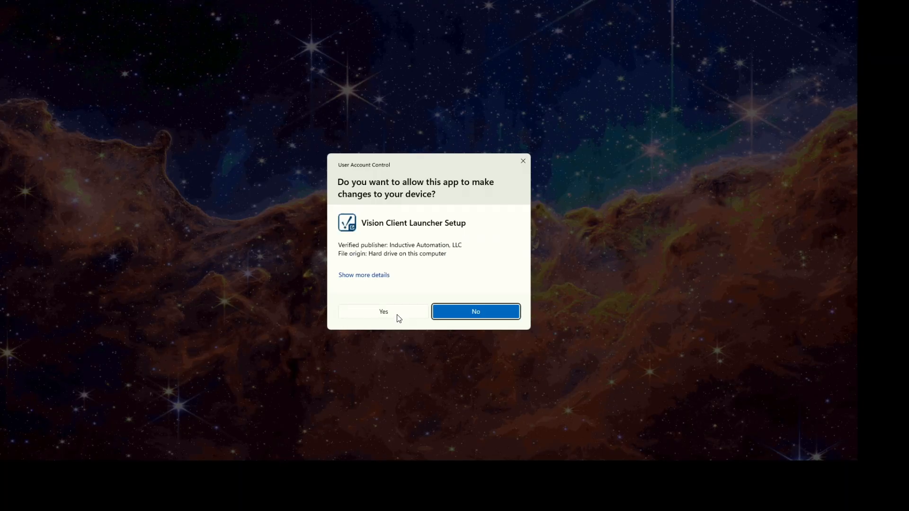
{"action": "left_click", "coordinate": [398, 315]}
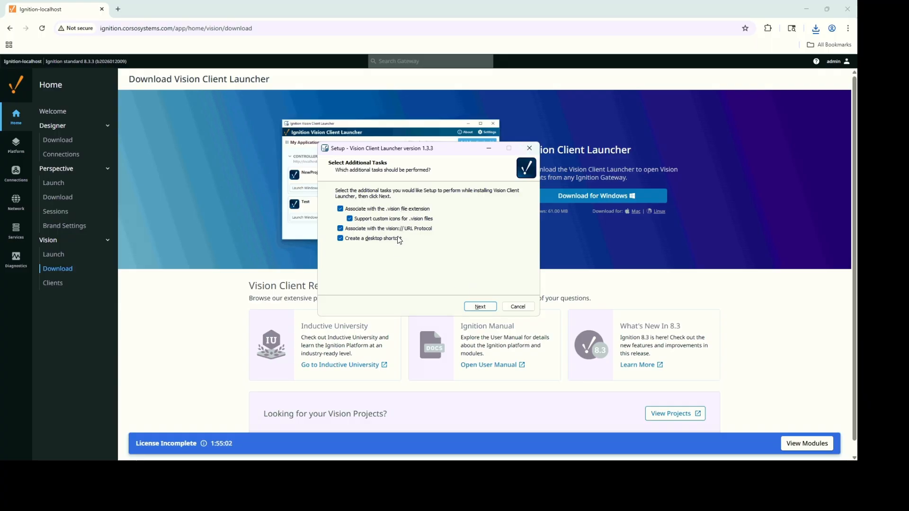
{"action": "left_click", "coordinate": [477, 306]}
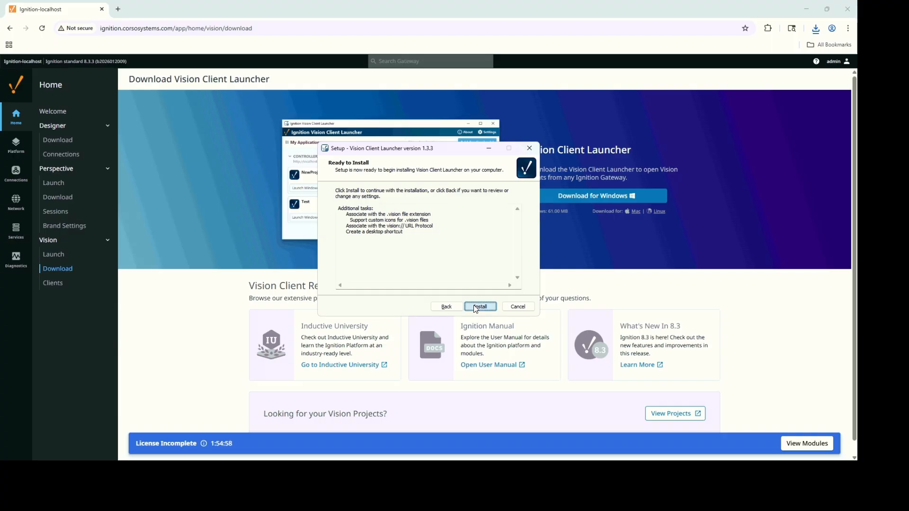
{"action": "left_click", "coordinate": [477, 307]}
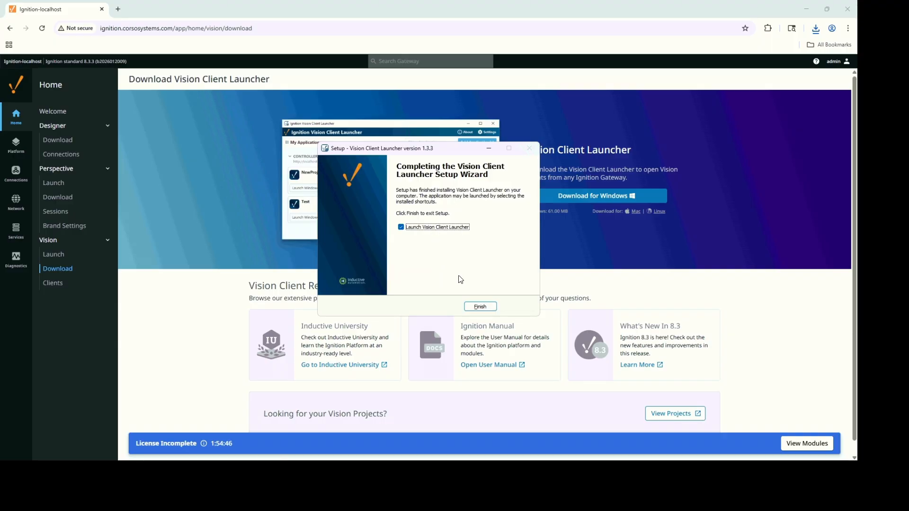
{"action": "left_click", "coordinate": [479, 306]}
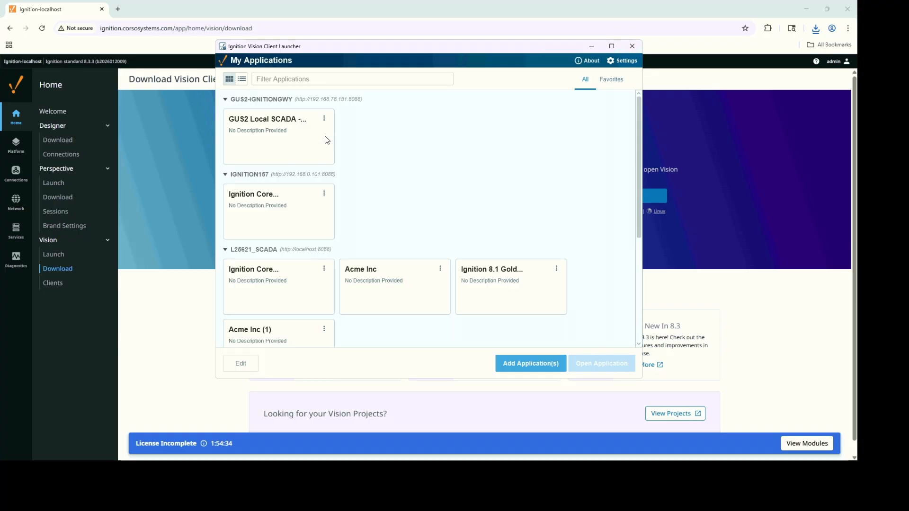
Collapse the GUS2-IGNITIONGWY, IGNITION157, 000-SITE3-GUS, 001-JASPER-GUS and L25621_SCADA gateway groups.
{"action": "left_click", "coordinate": [225, 99]}
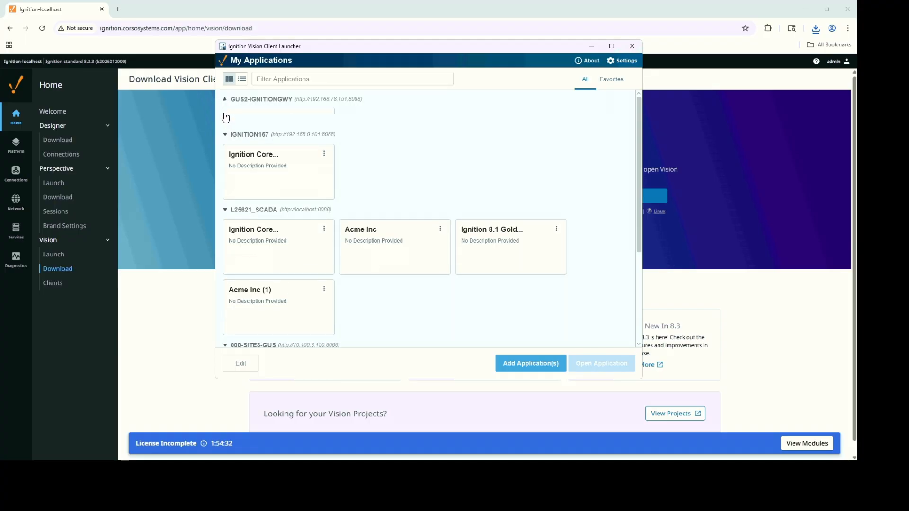
{"action": "left_click", "coordinate": [225, 120]}
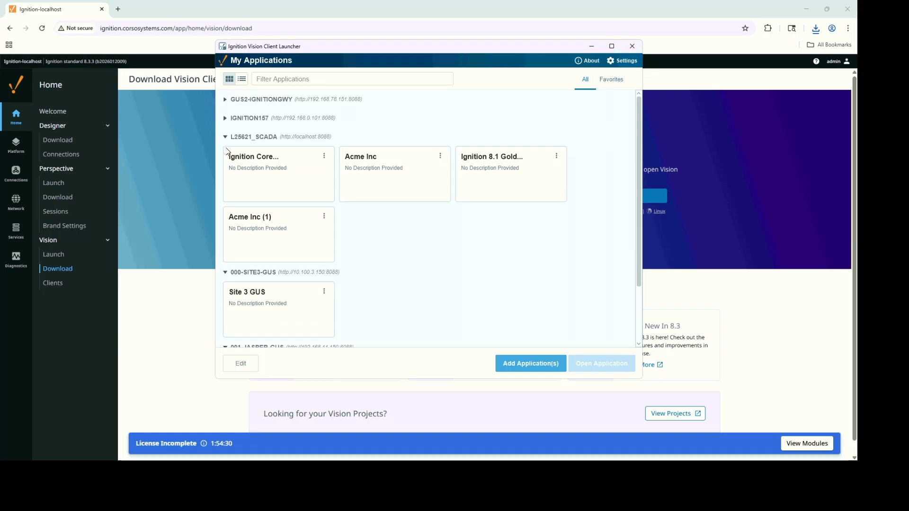
{"action": "left_click", "coordinate": [225, 273]}
{"action": "left_click", "coordinate": [225, 293]}
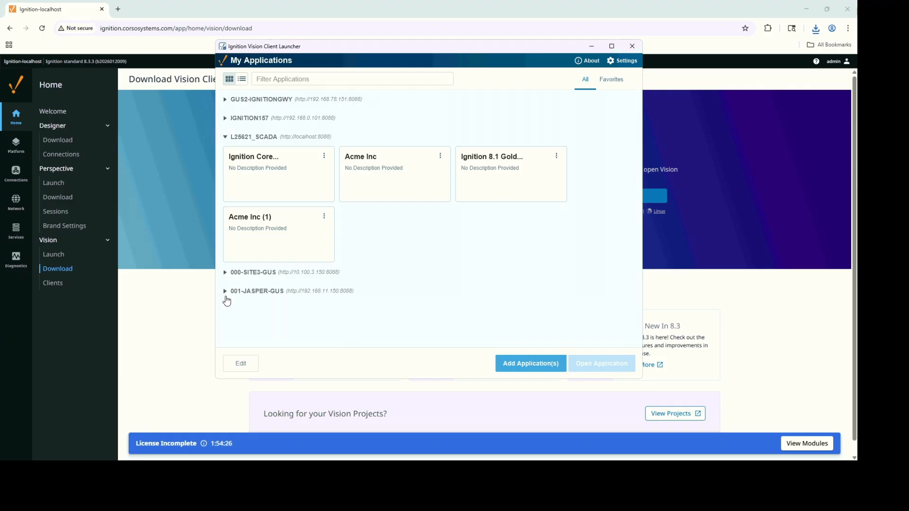
{"action": "left_click", "coordinate": [224, 137]}
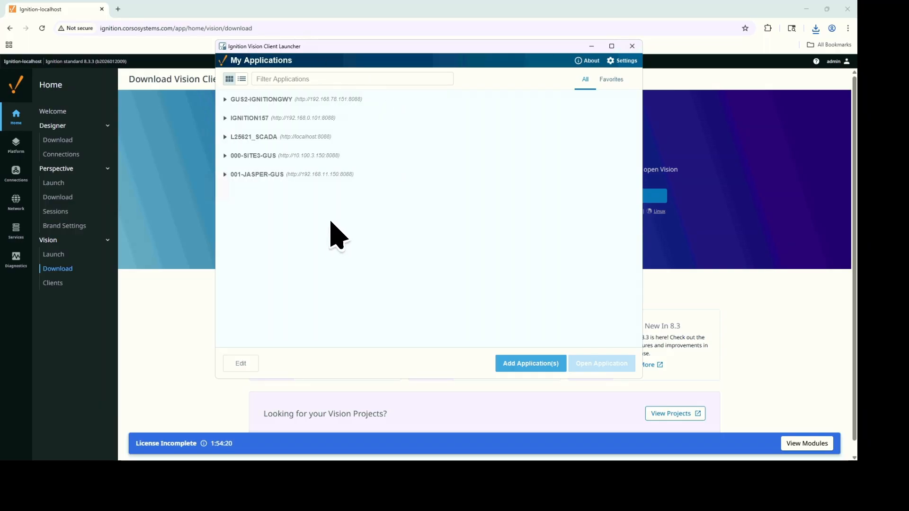
{"action": "left_click", "coordinate": [504, 357]}
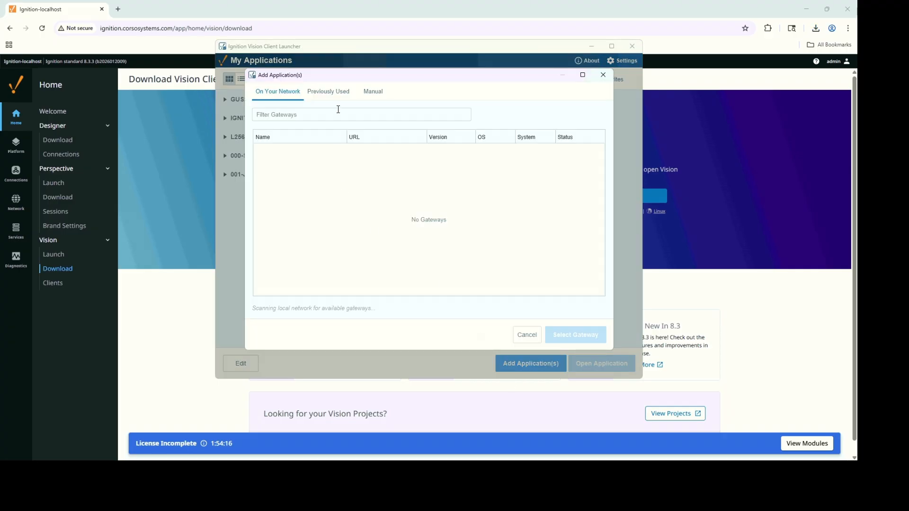
{"action": "left_click", "coordinate": [373, 92]}
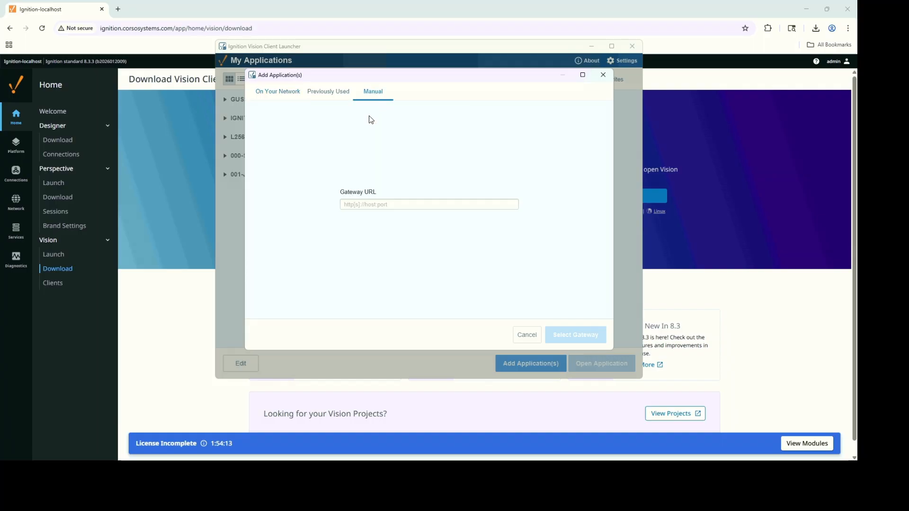
{"action": "left_click", "coordinate": [375, 204]}
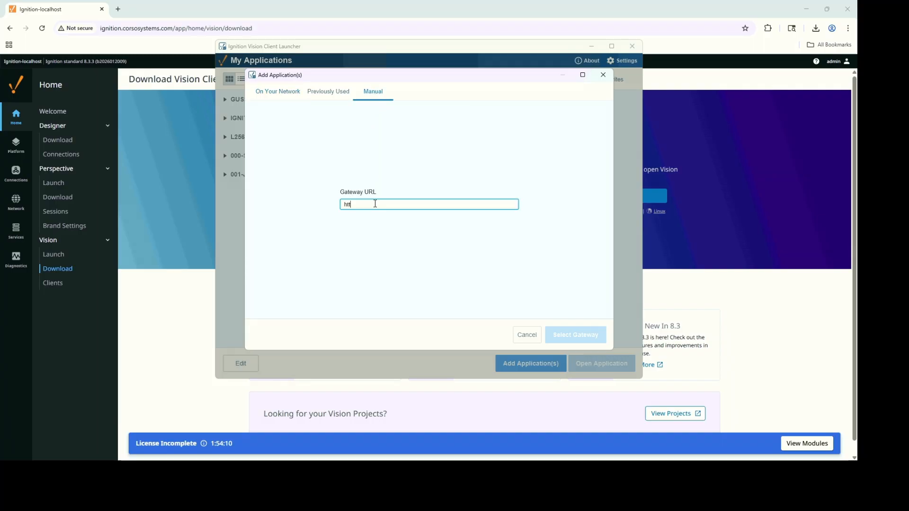
{"action": "type", "text": "http://"}
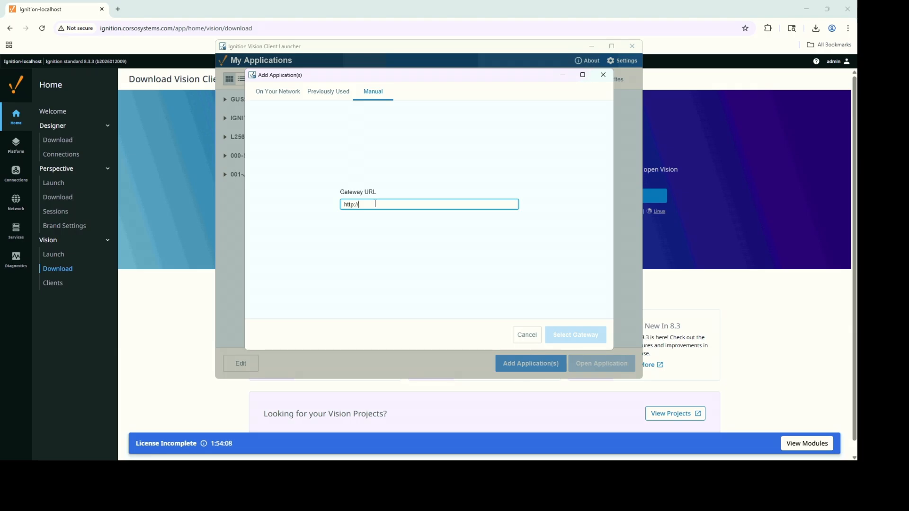
{"action": "type", "text": "ignition.corsosystems.com"}
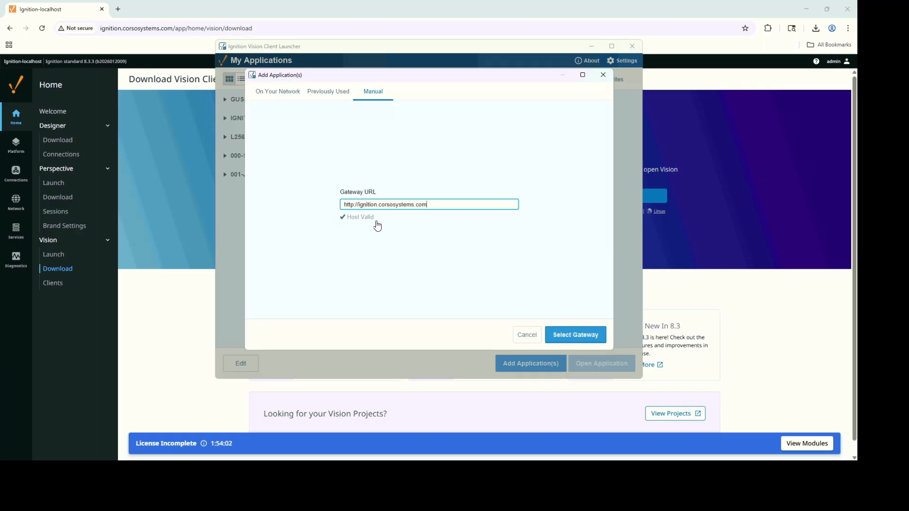
{"action": "left_click", "coordinate": [580, 339]}
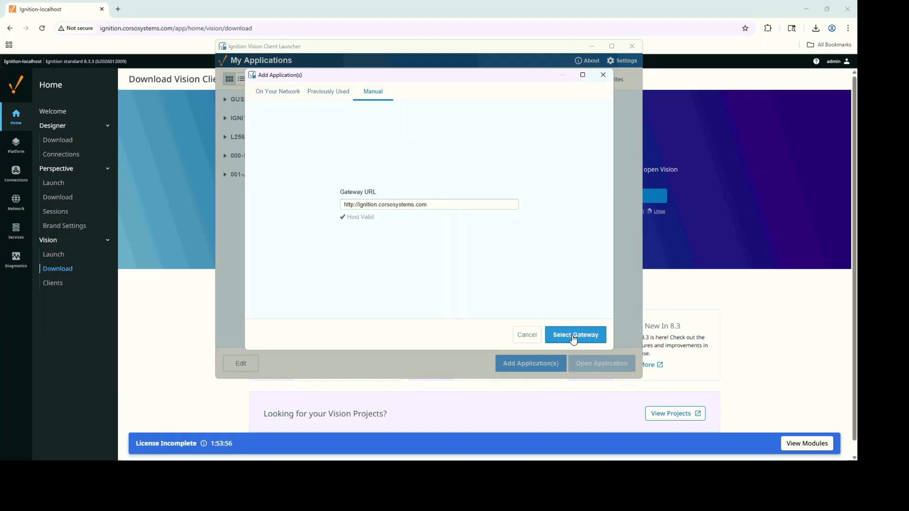
{"action": "left_click", "coordinate": [573, 339]}
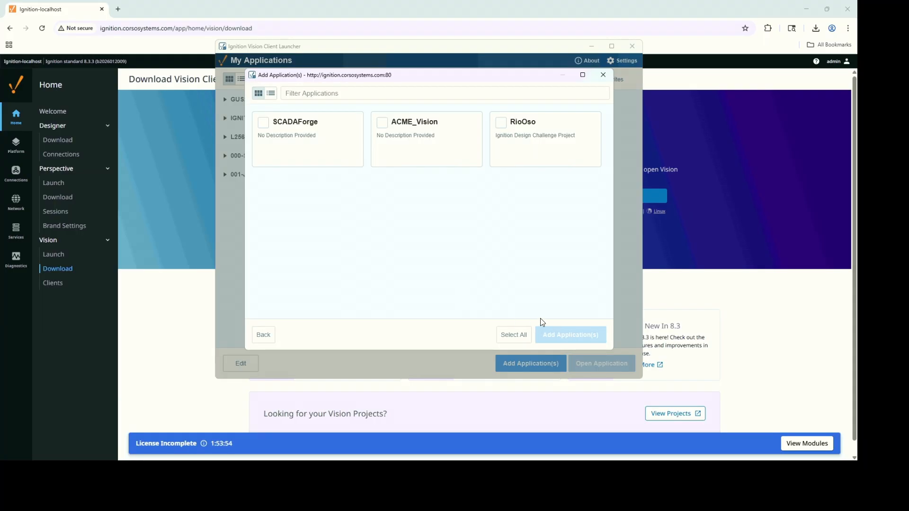
Tick the SCADAForge, ACME_Vision and RioOso projects for adding.
{"action": "left_click", "coordinate": [265, 127]}
{"action": "left_click", "coordinate": [381, 124]}
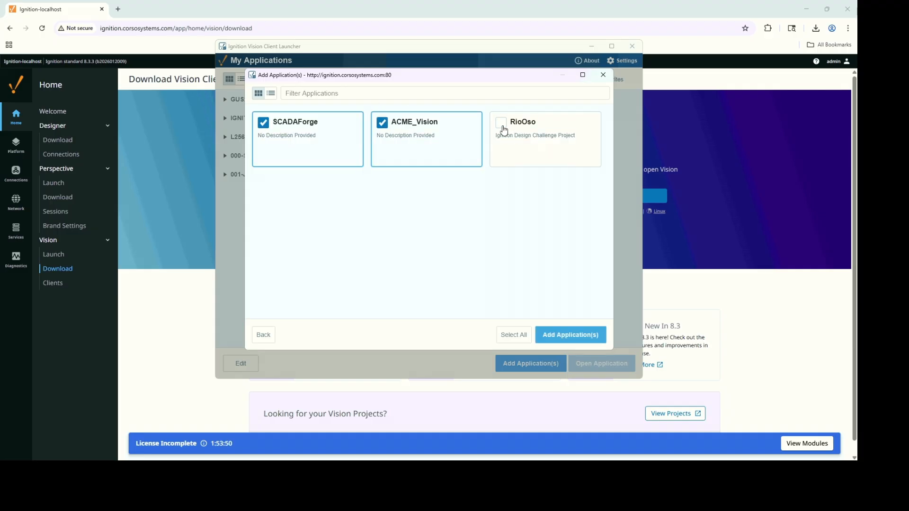
{"action": "left_click", "coordinate": [502, 128]}
Add the three ticked applications to My Applications.
{"action": "left_click", "coordinate": [572, 337]}
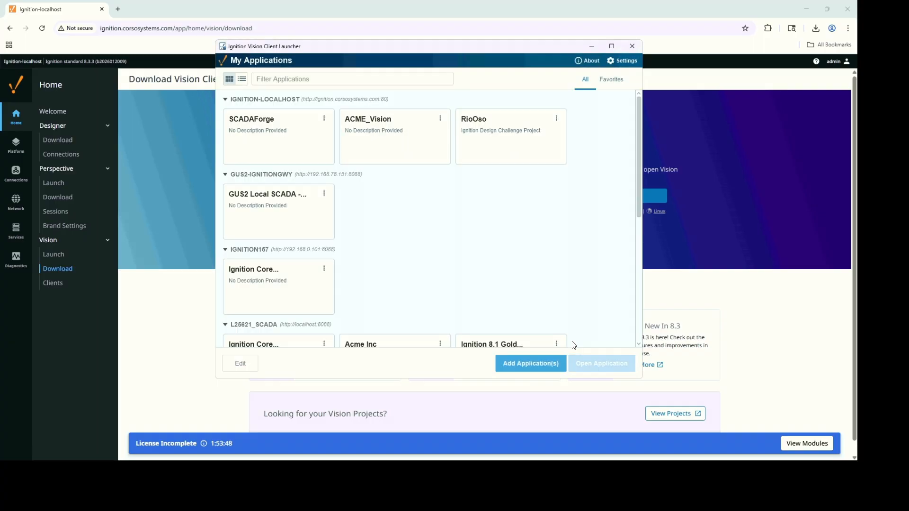
{"action": "scroll", "coordinate": [453, 234], "scroll_direction": "down", "scroll_amount": 1}
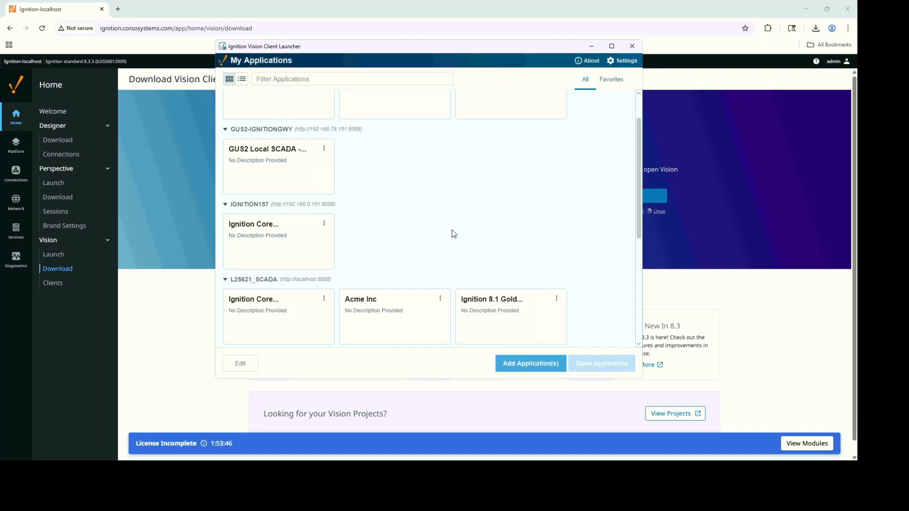
{"action": "scroll", "coordinate": [453, 234], "scroll_direction": "down", "scroll_amount": 5}
{"action": "scroll", "coordinate": [457, 232], "scroll_direction": "up", "scroll_amount": 3}
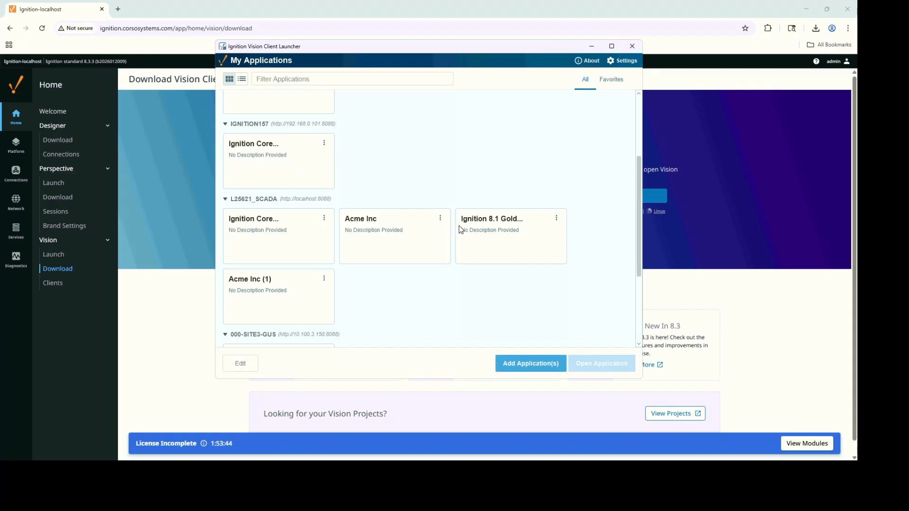
{"action": "scroll", "coordinate": [459, 229], "scroll_direction": "up", "scroll_amount": 3}
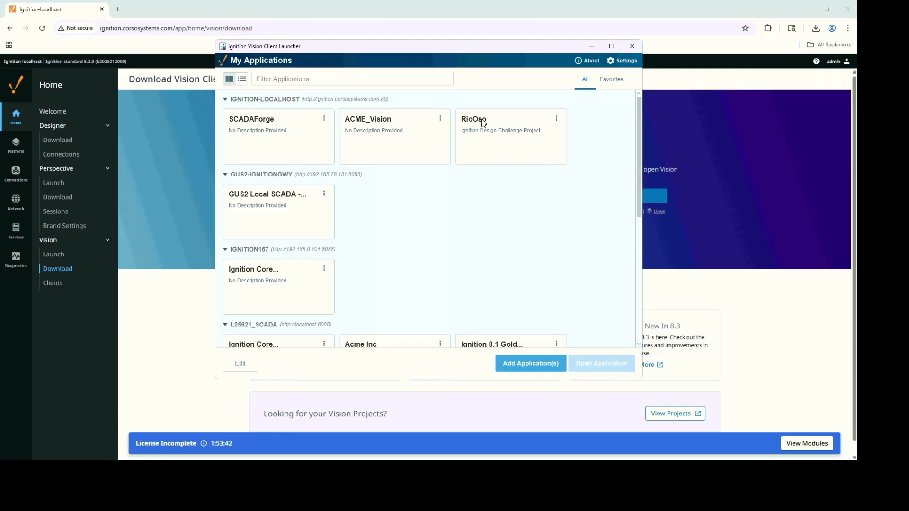
Collapse every gateway group except IGNITION-LOCALHOST and select the SCADAForge application.
{"action": "left_click", "coordinate": [226, 175]}
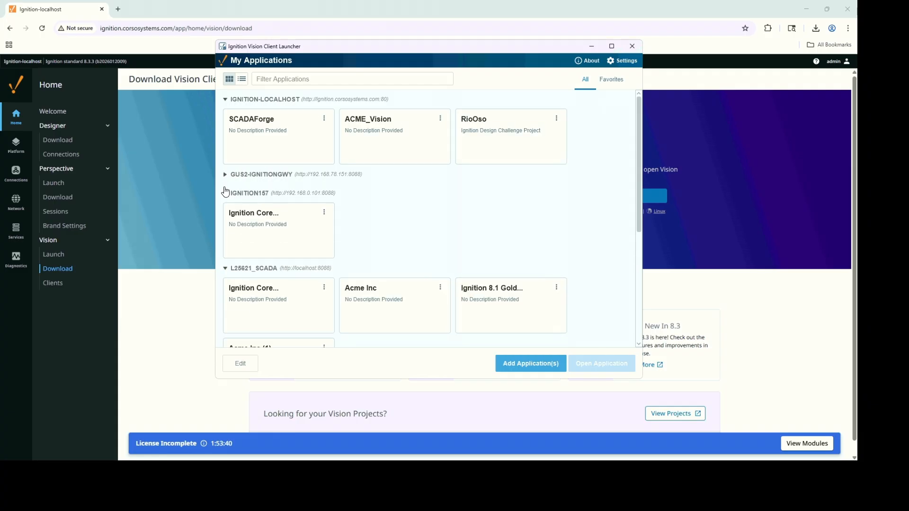
{"action": "left_click", "coordinate": [225, 193]}
{"action": "left_click", "coordinate": [226, 212]}
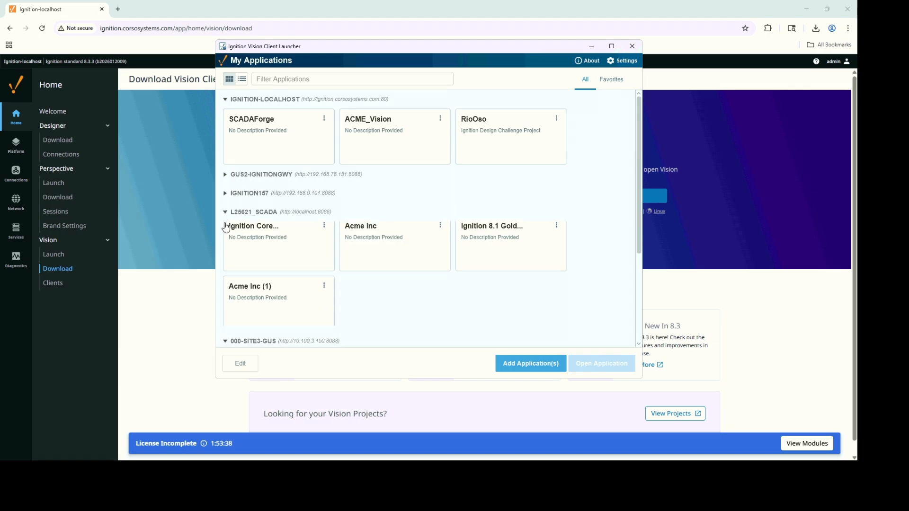
{"action": "left_click", "coordinate": [225, 231]}
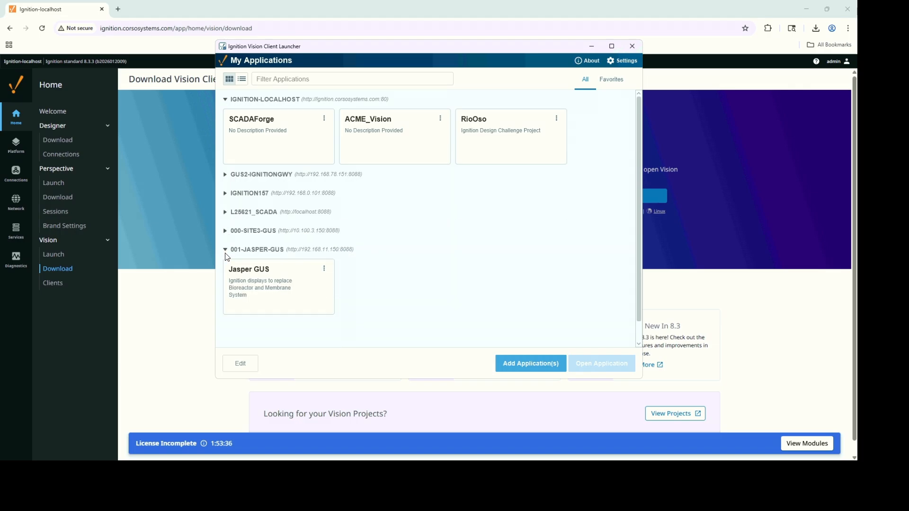
{"action": "left_click", "coordinate": [225, 251]}
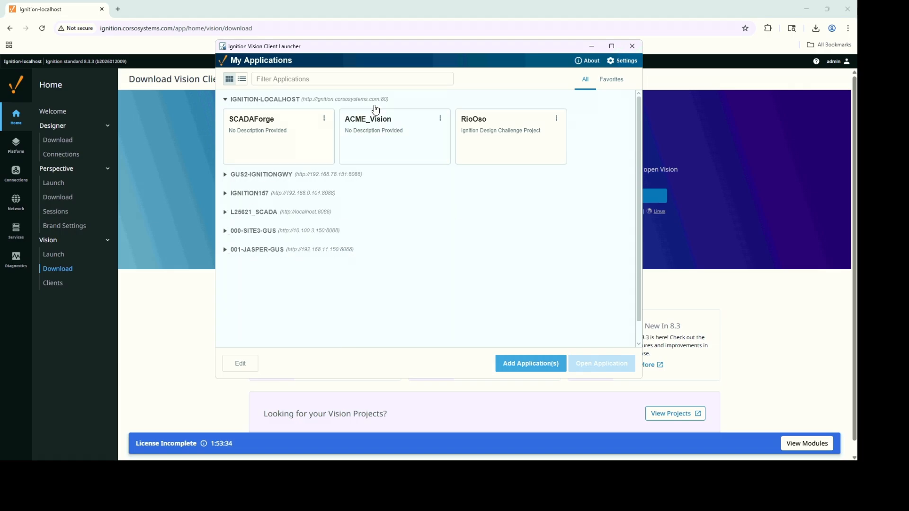
{"action": "left_click", "coordinate": [245, 100]}
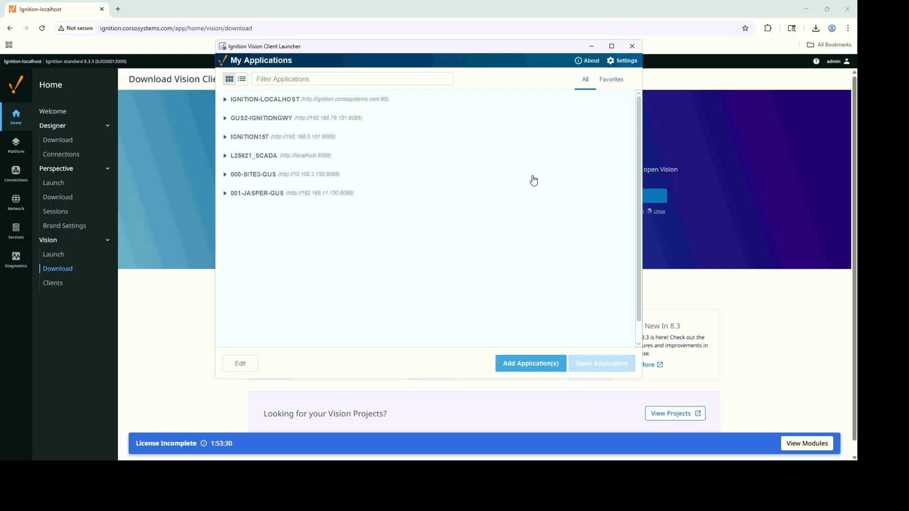
{"action": "left_click", "coordinate": [225, 100]}
{"action": "left_click", "coordinate": [290, 139]}
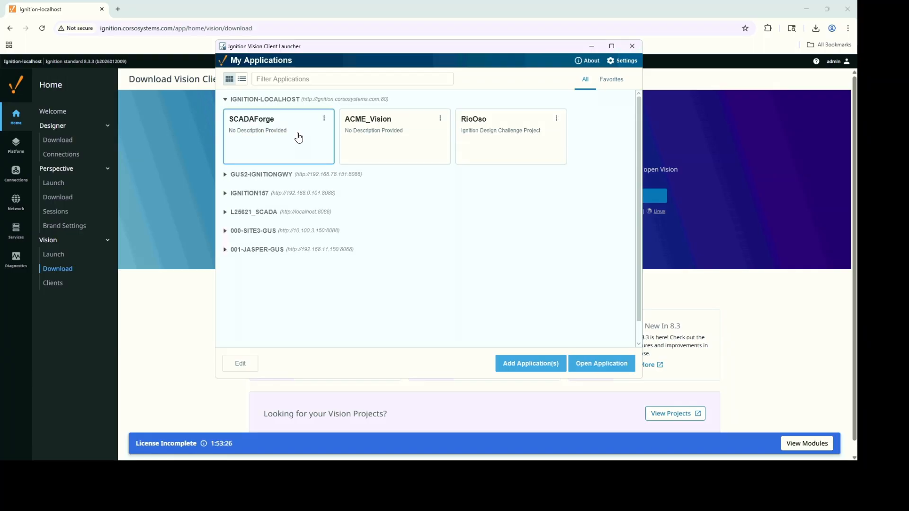
Launch the SCADAForge application and let it load its Display Components window with live values.
{"action": "left_click", "coordinate": [598, 368]}
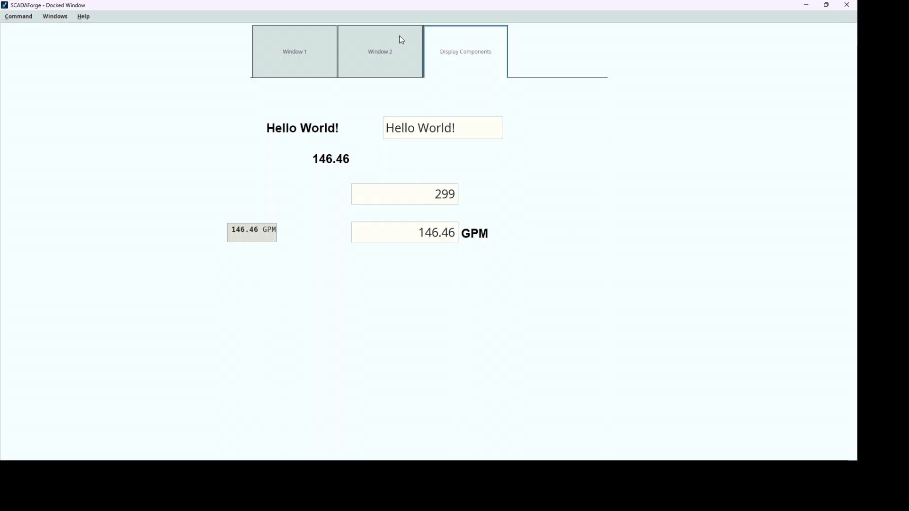
{"action": "left_click", "coordinate": [846, 5]}
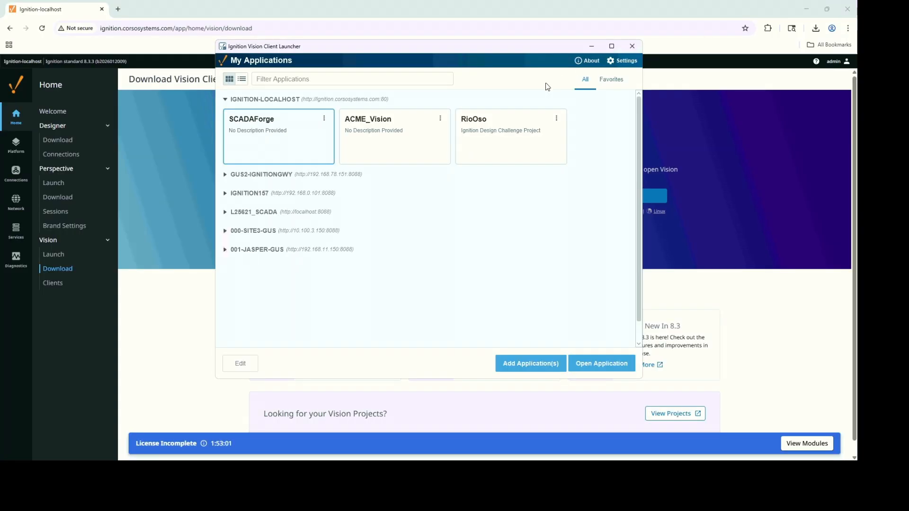
{"action": "left_click", "coordinate": [325, 118]}
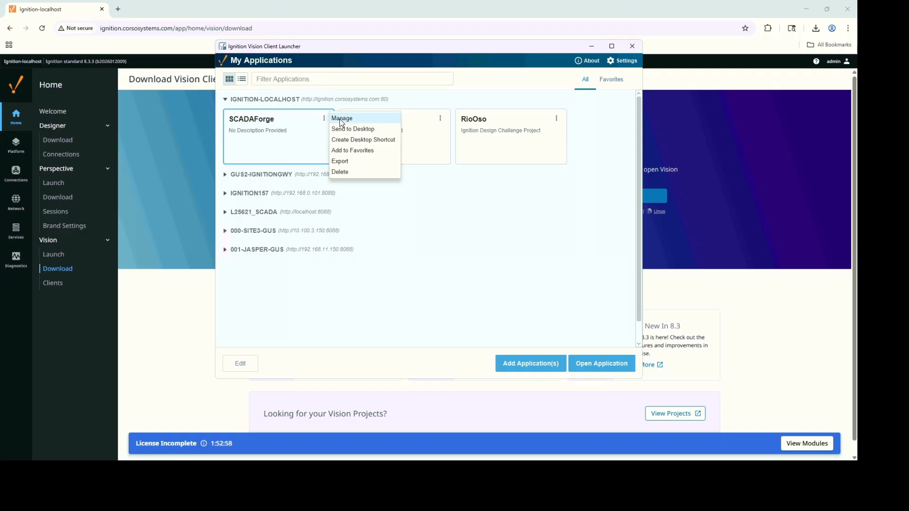
{"action": "left_click", "coordinate": [341, 120]}
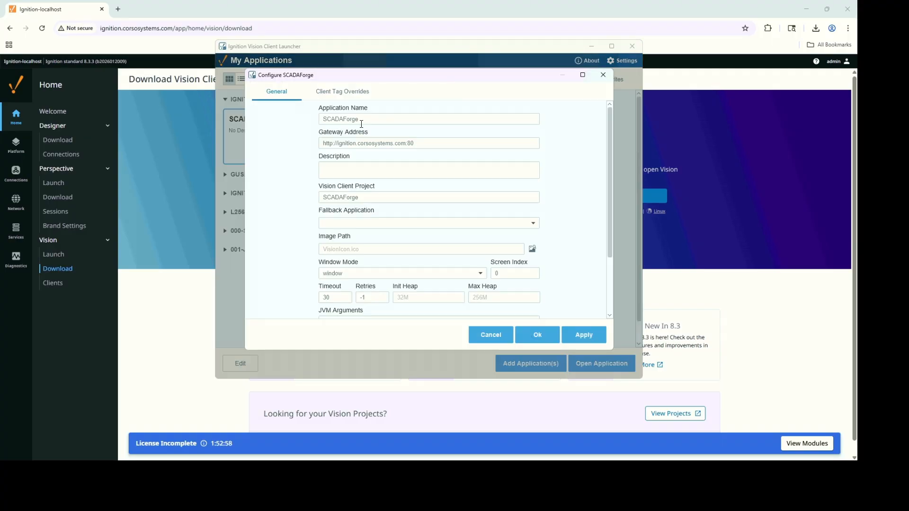
{"action": "left_click", "coordinate": [482, 274]}
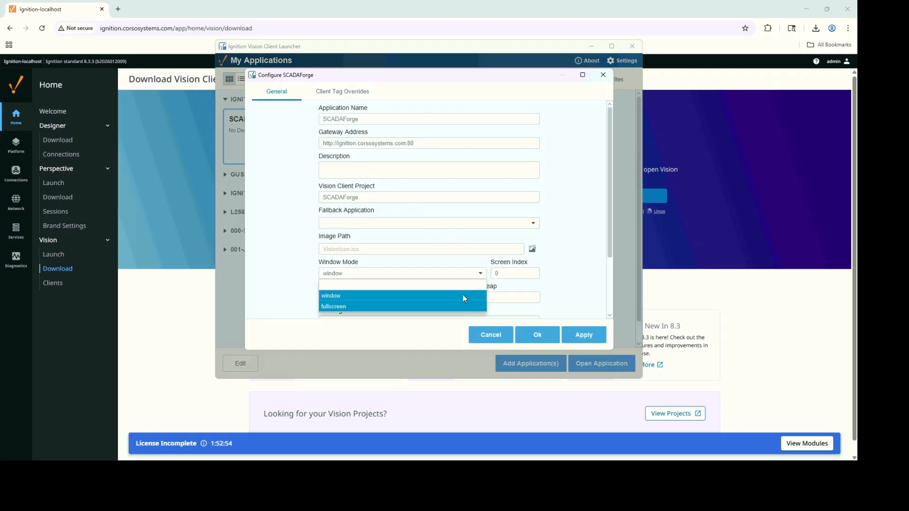
{"action": "left_click", "coordinate": [571, 239]}
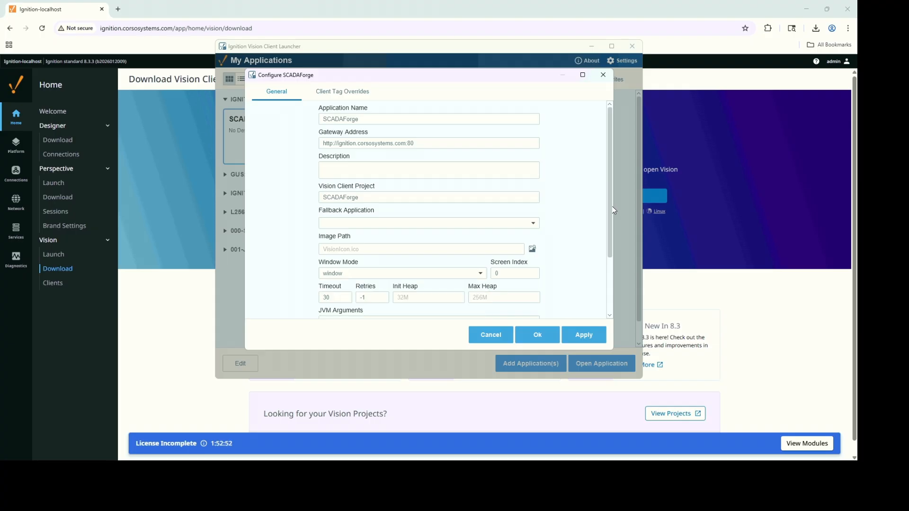
{"action": "left_click_drag", "start_coordinate": [611, 222], "coordinate": [419, 240]}
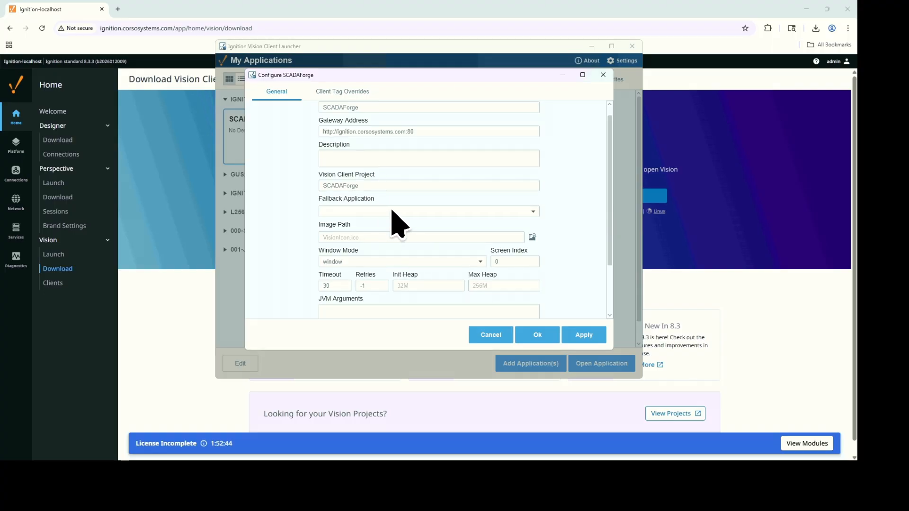
{"action": "scroll", "coordinate": [384, 147], "scroll_direction": "up", "scroll_amount": 1}
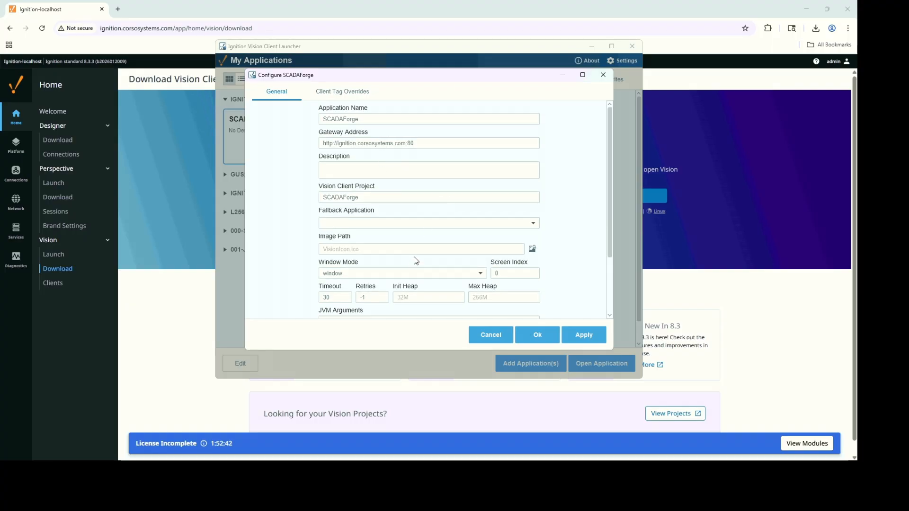
{"action": "left_click", "coordinate": [351, 98]}
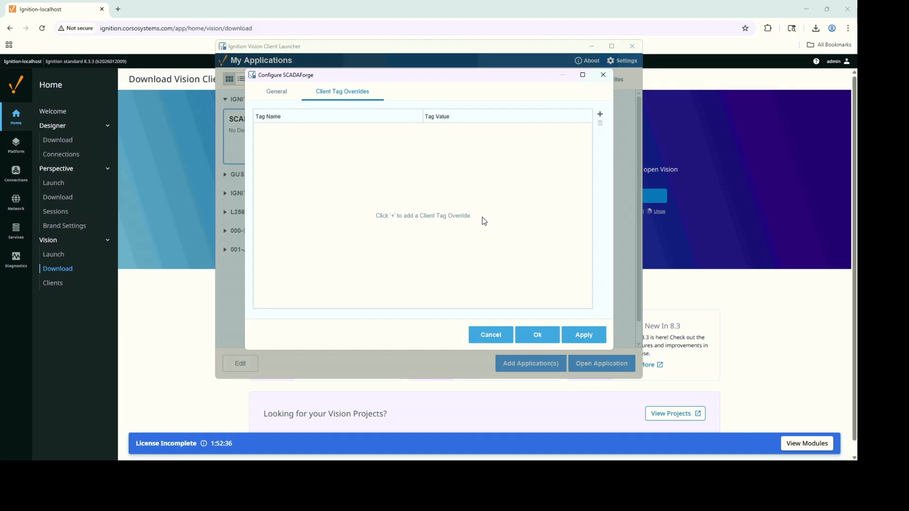
{"action": "left_click", "coordinate": [280, 95]}
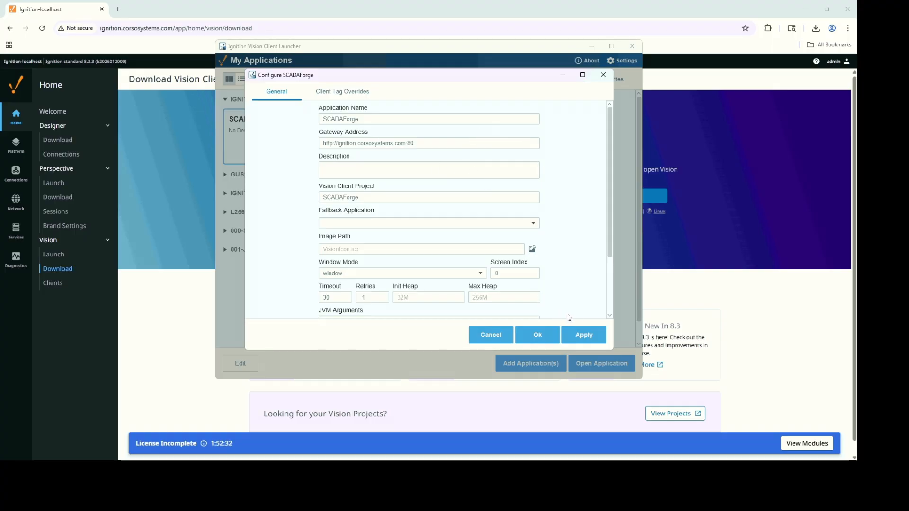
Close the SCADAForge settings and check the Favorites list, then return to All applications.
{"action": "left_click", "coordinate": [540, 335]}
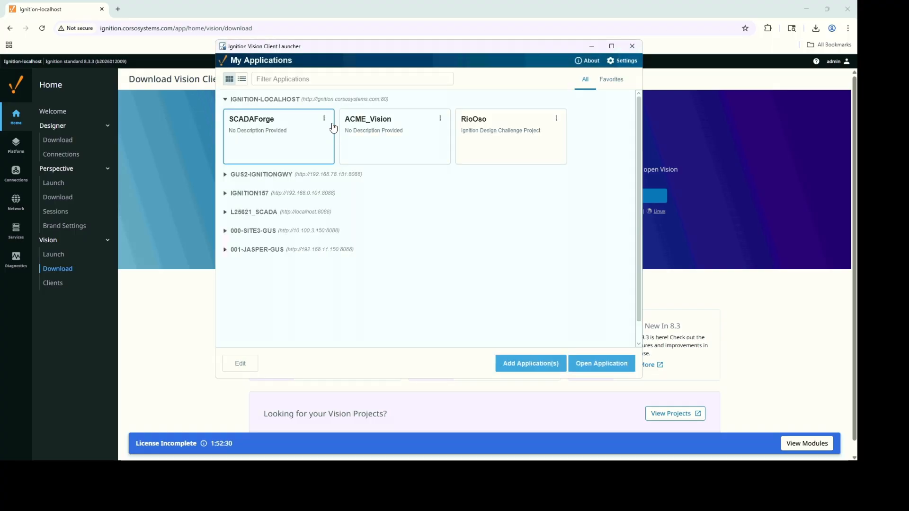
{"action": "left_click", "coordinate": [324, 119]}
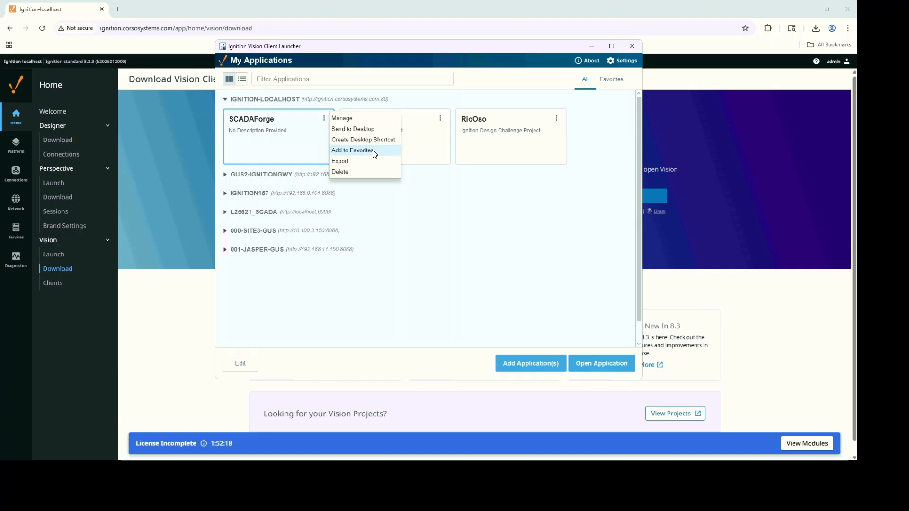
{"action": "left_click", "coordinate": [616, 84]}
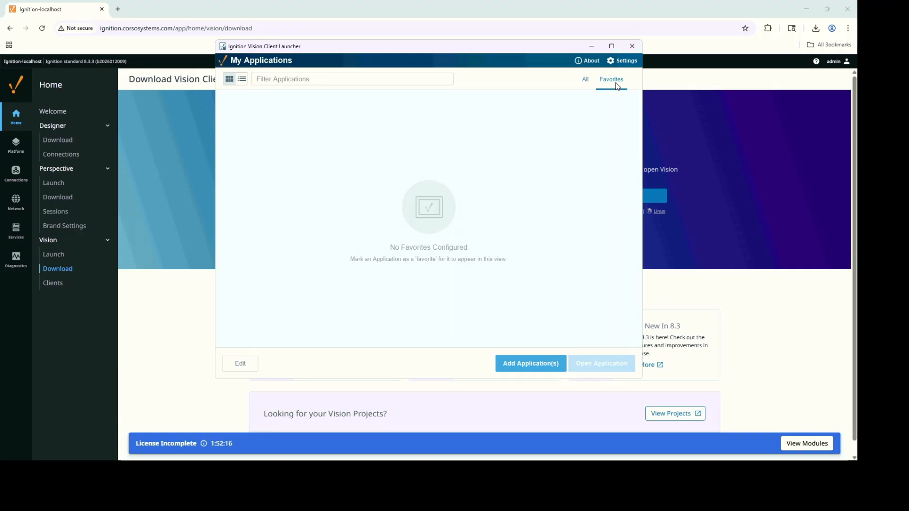
{"action": "left_click", "coordinate": [585, 82]}
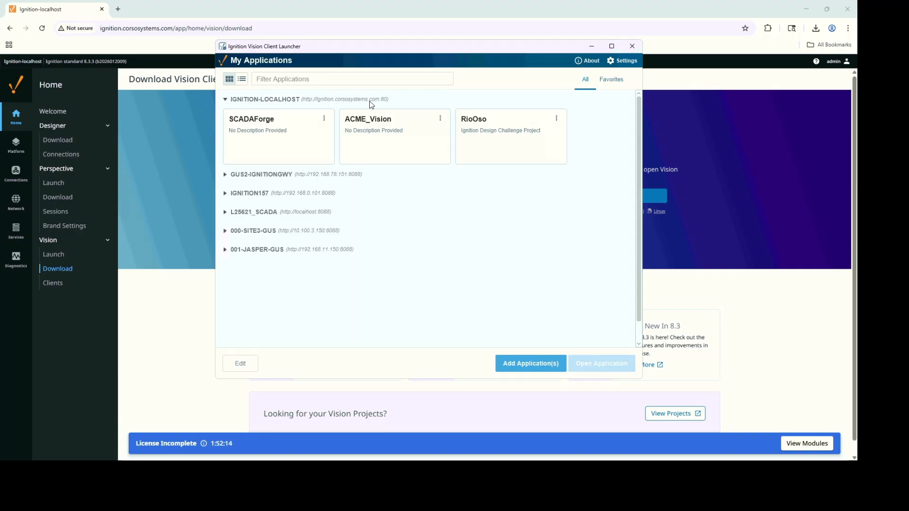
Delete SCADAForge from the launcher, confirming with Yes, and close the Vision Client Launcher.
{"action": "left_click", "coordinate": [324, 119]}
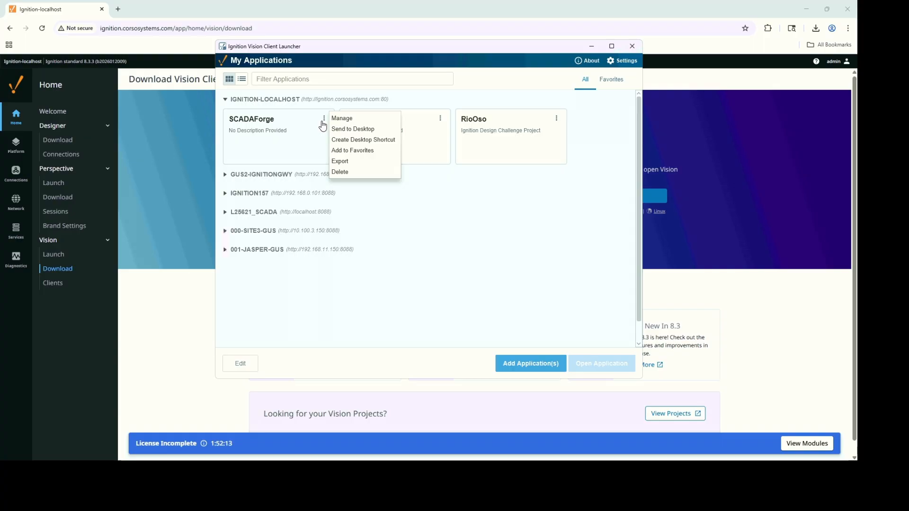
{"action": "left_click", "coordinate": [353, 172]}
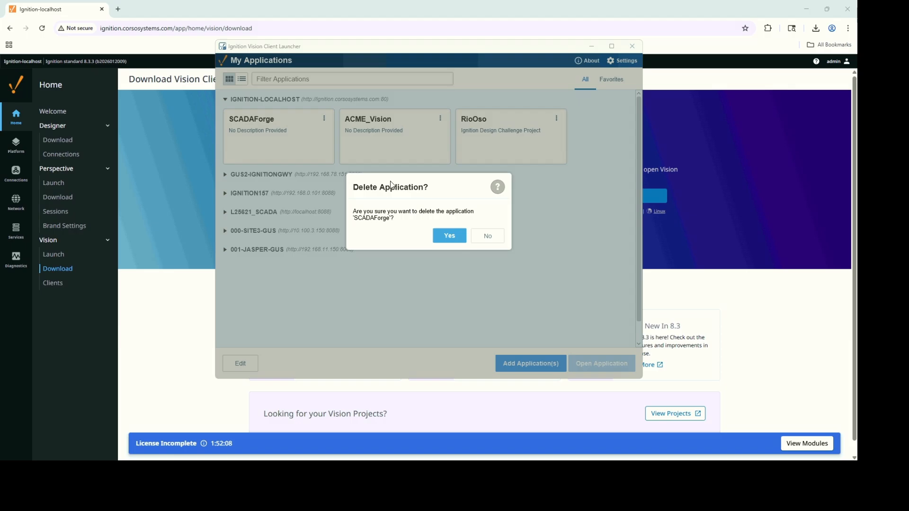
{"action": "left_click", "coordinate": [447, 239]}
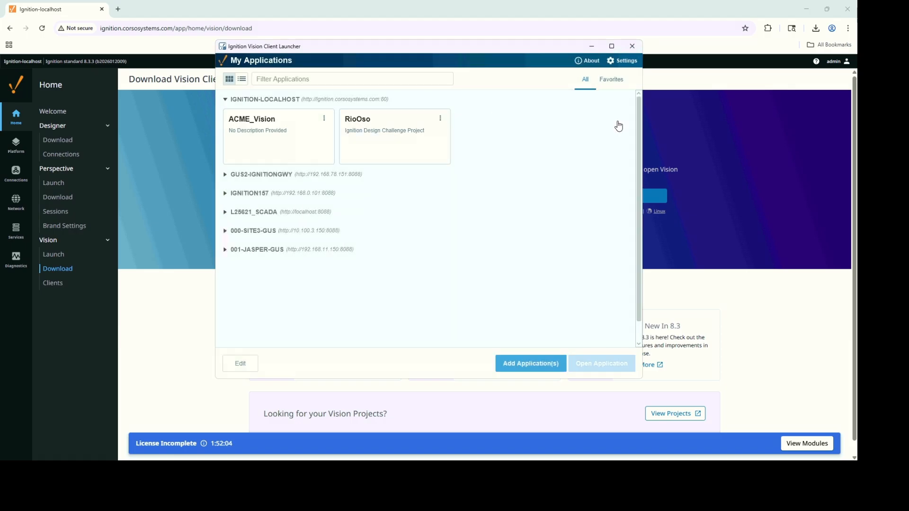
{"action": "left_click", "coordinate": [631, 47]}
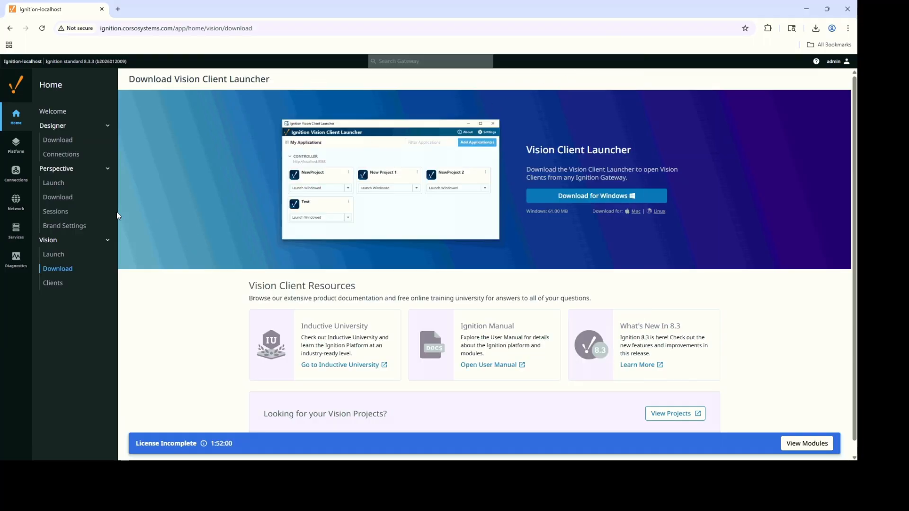
Download perspectiveworkstation (2).exe for Windows from the Gateway, keeping it past Chrome's warning.
{"action": "left_click", "coordinate": [70, 202]}
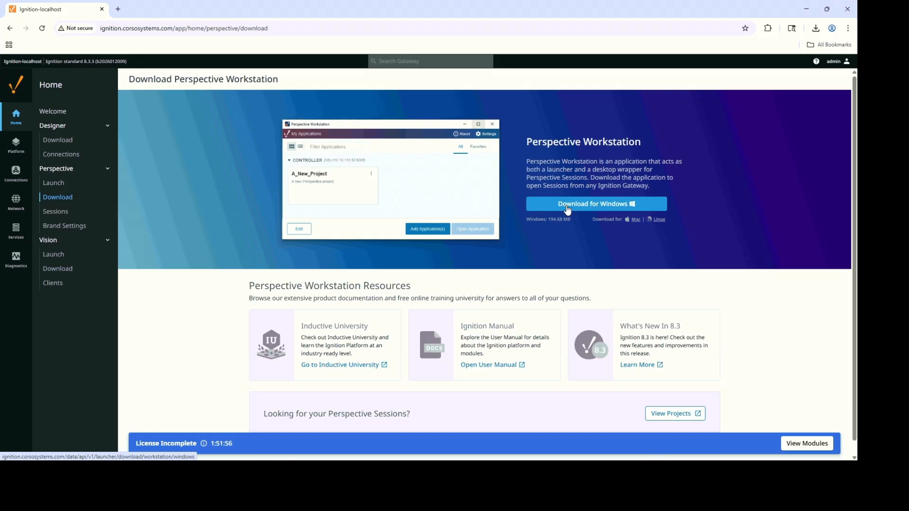
{"action": "left_click", "coordinate": [567, 209]}
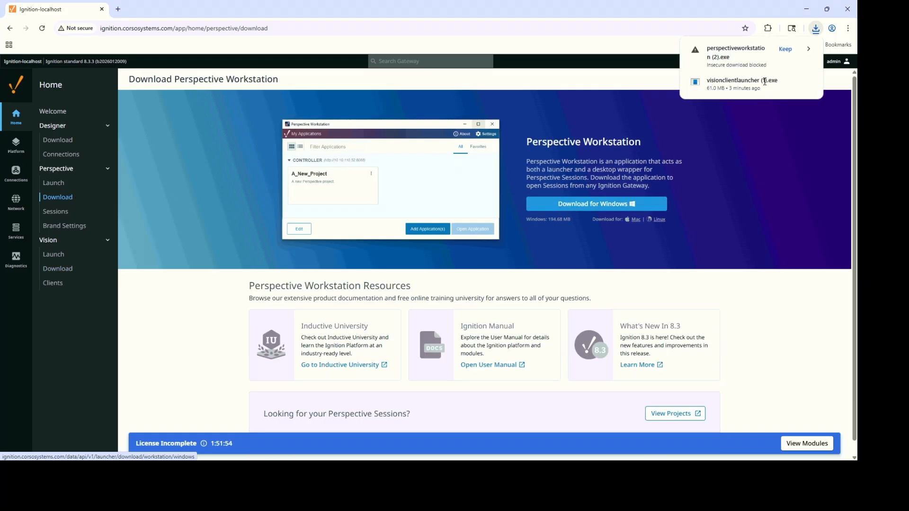
{"action": "left_click", "coordinate": [785, 49]}
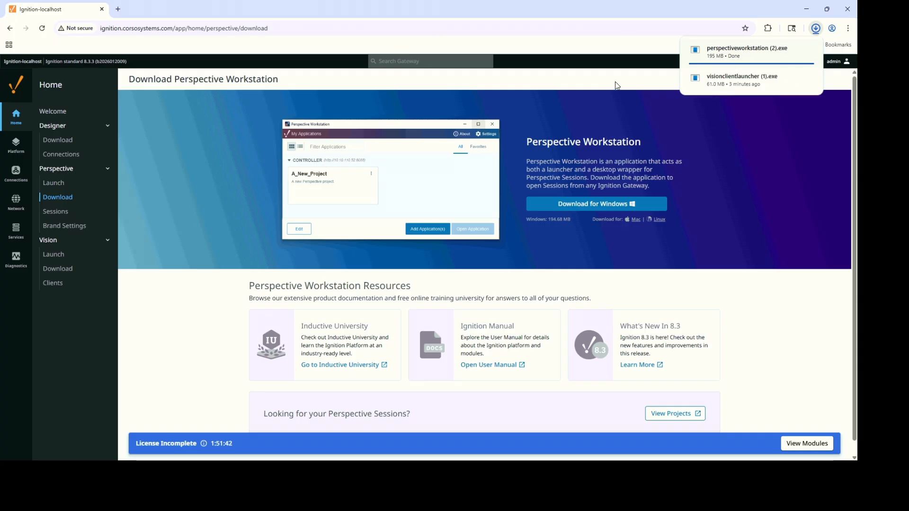
{"action": "mouse_move", "coordinate": [720, 63]}
{"action": "right_click", "coordinate": [732, 52]}
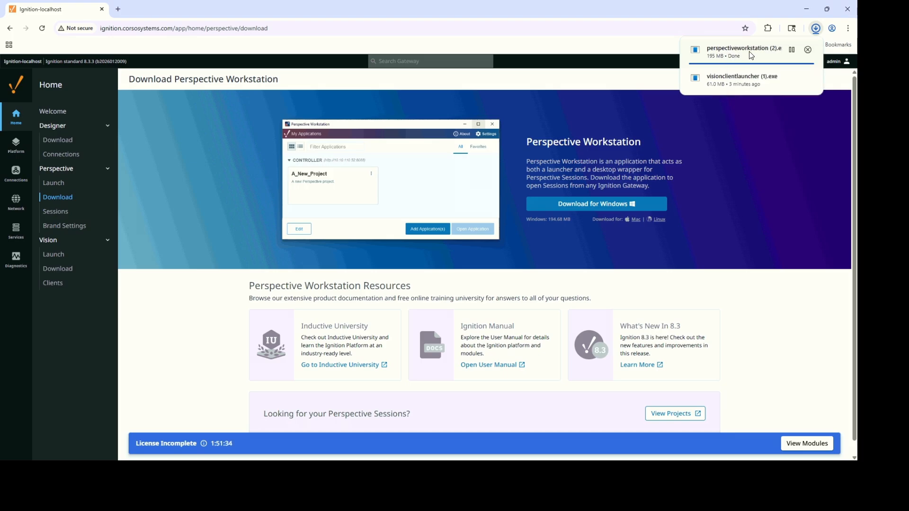
Decline the Vision Client Launcher setup and run perspectiveworkstation (2).exe from download history instead.
{"action": "left_click", "coordinate": [730, 81]}
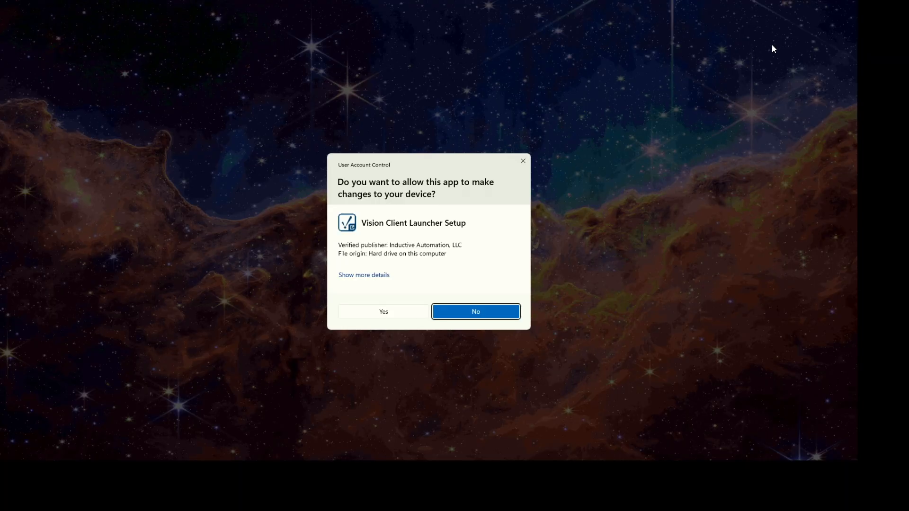
{"action": "left_click", "coordinate": [464, 310]}
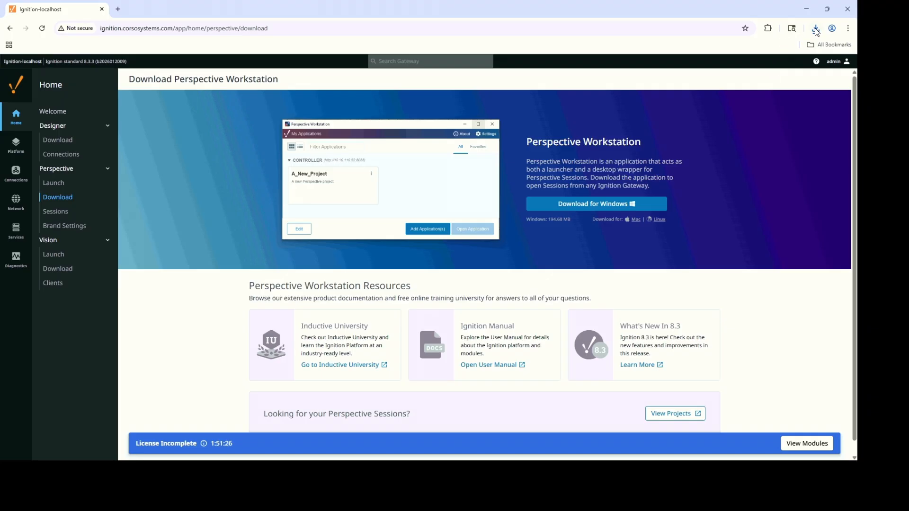
{"action": "left_click", "coordinate": [816, 30]}
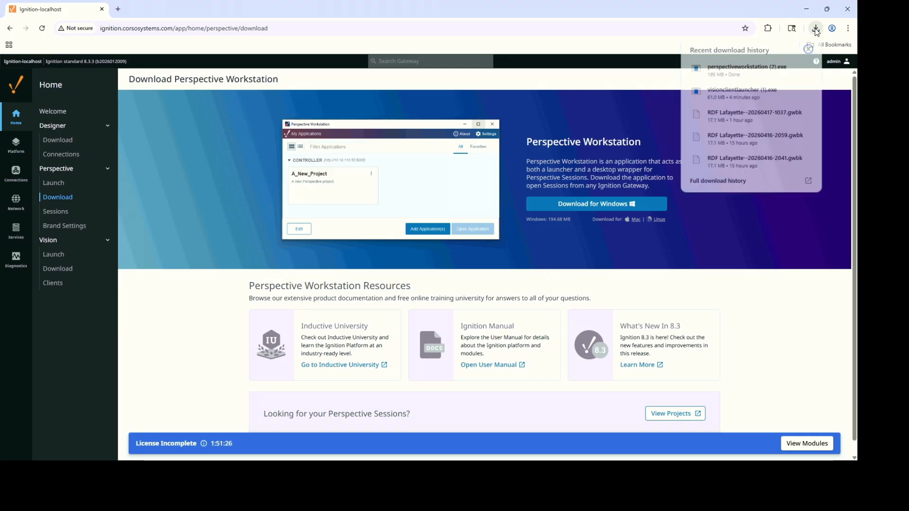
{"action": "left_click", "coordinate": [765, 73]}
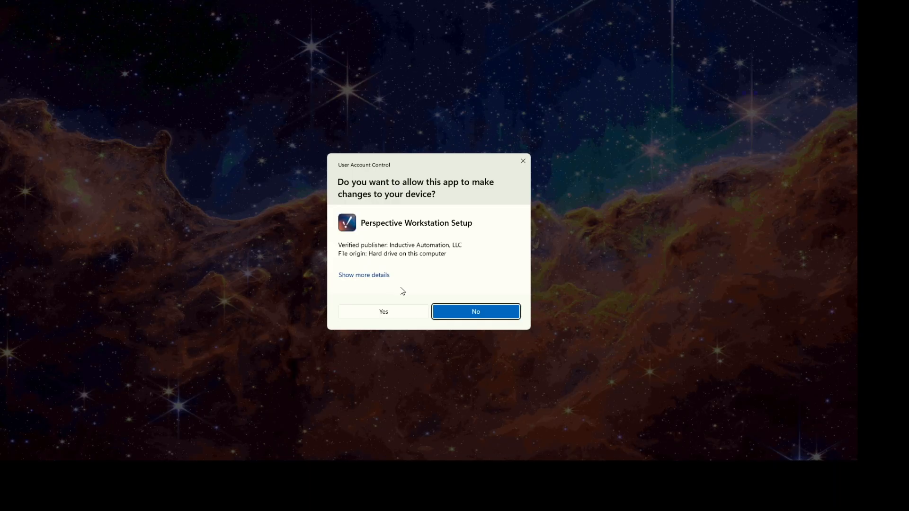
Install Perspective Workstation 1.3.3 with file associations and desktop shortcut, then launch it.
{"action": "left_click", "coordinate": [416, 314]}
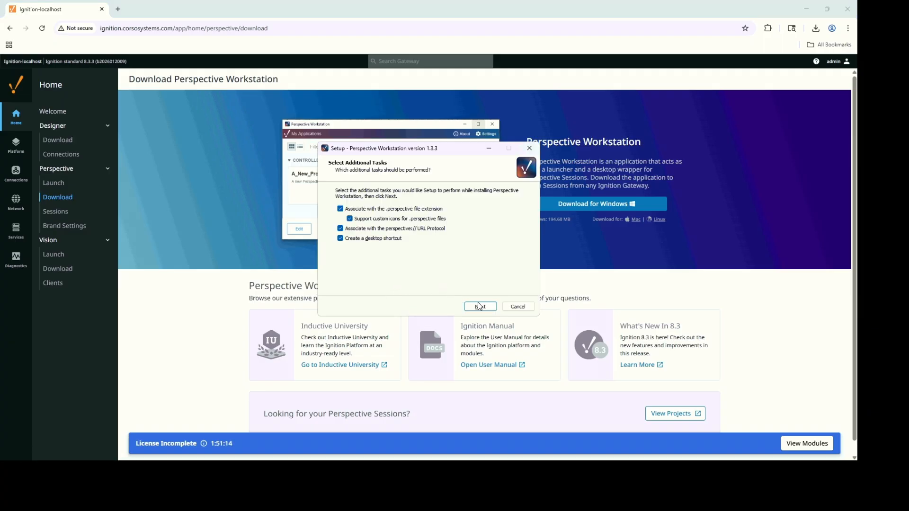
{"action": "left_click", "coordinate": [479, 308]}
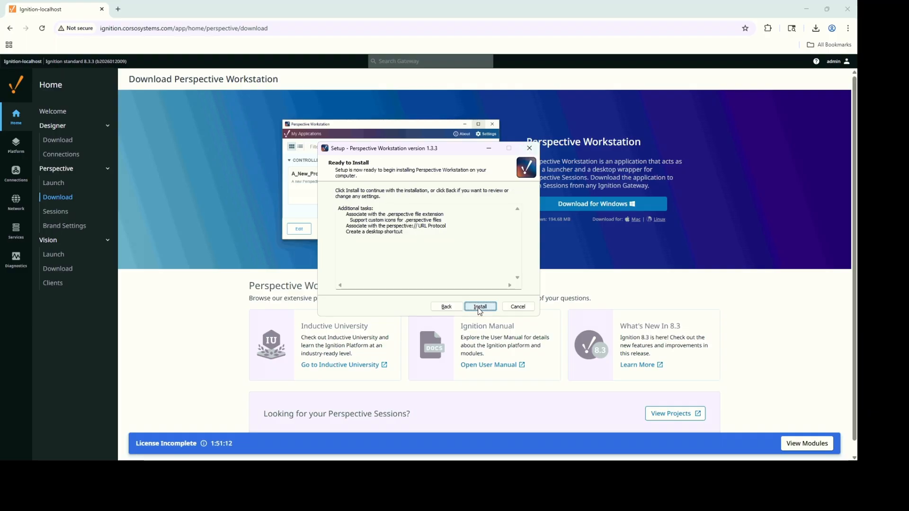
{"action": "left_click", "coordinate": [480, 306]}
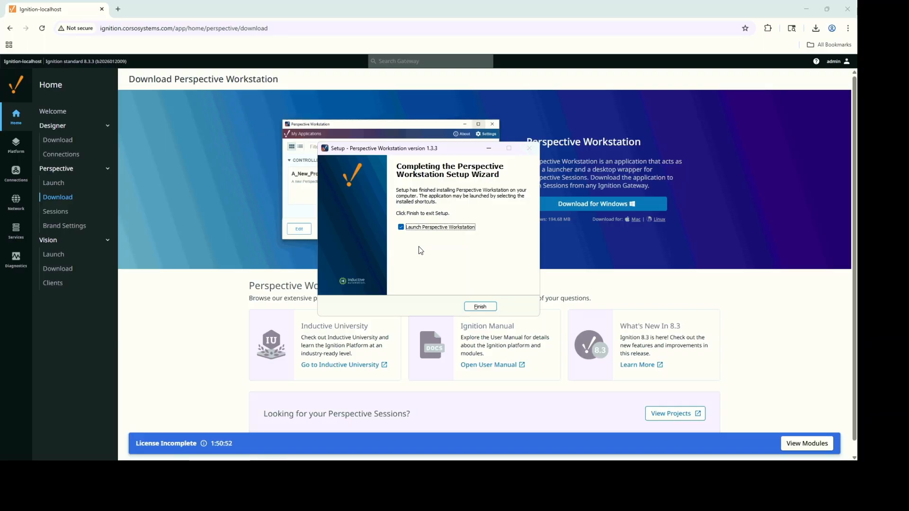
{"action": "left_click", "coordinate": [474, 307]}
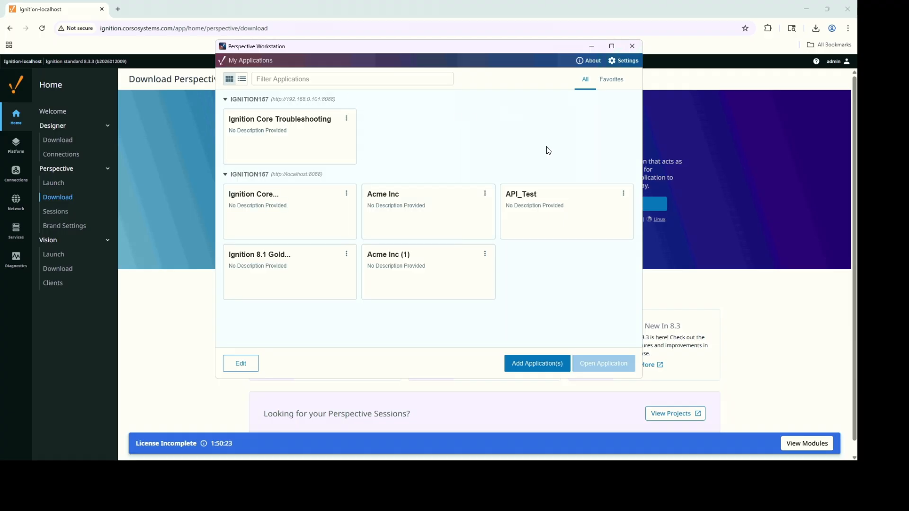
Delete the Ignition Core Troubleshooting, Ignition Core and Acme Inc applications.
{"action": "left_click", "coordinate": [346, 119]}
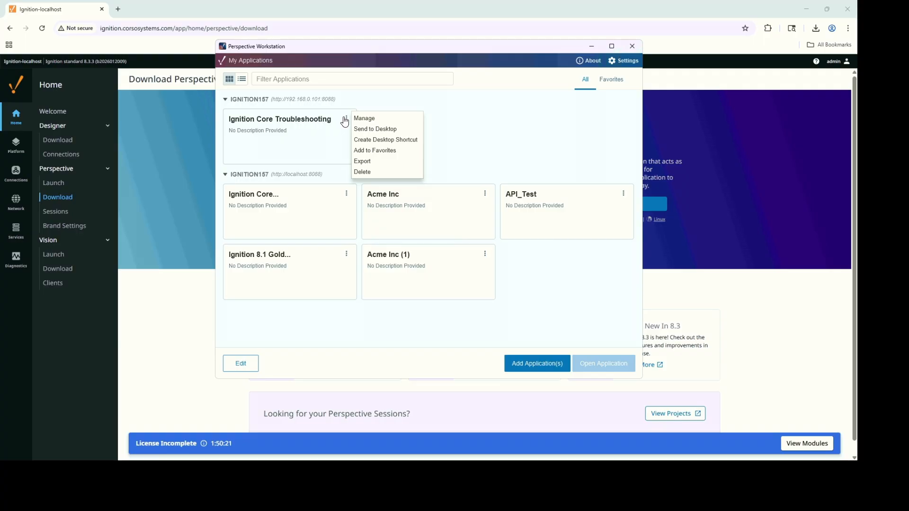
{"action": "left_click", "coordinate": [362, 173]}
{"action": "left_click", "coordinate": [453, 246]}
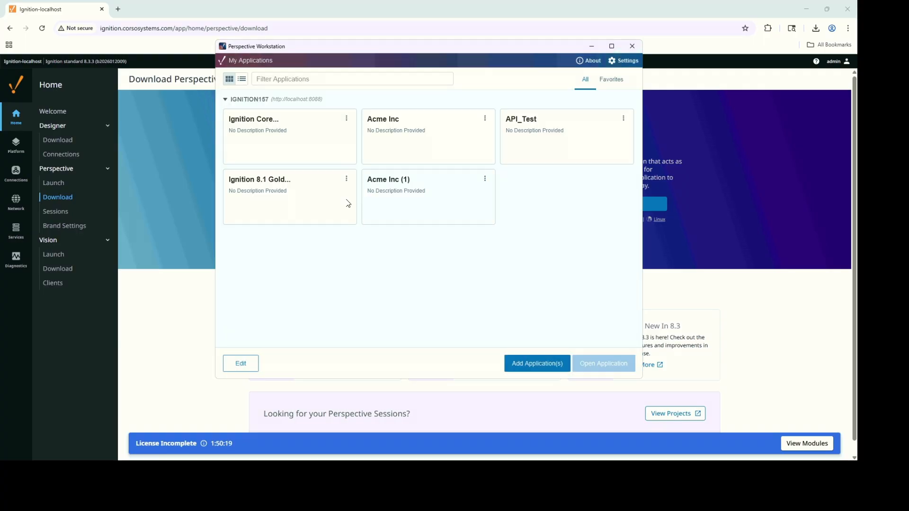
{"action": "left_click", "coordinate": [345, 120]}
{"action": "left_click", "coordinate": [362, 172]}
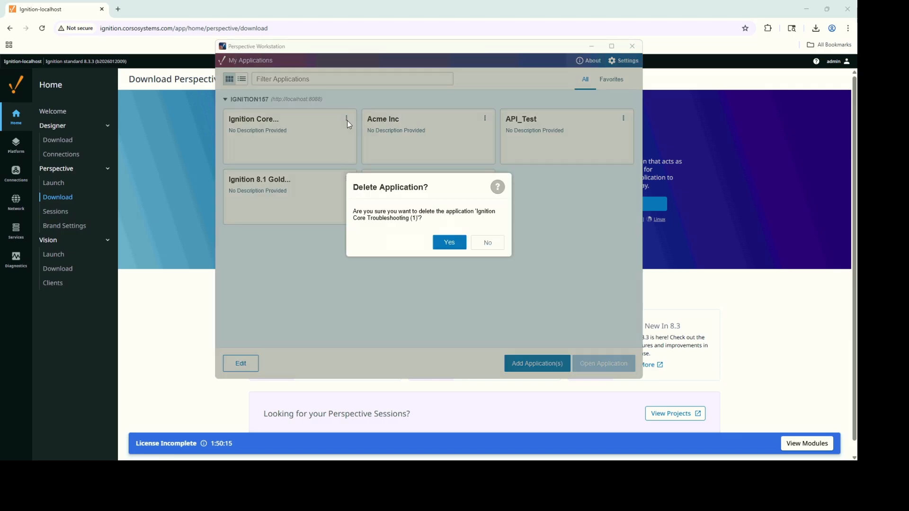
{"action": "left_click", "coordinate": [445, 242]}
{"action": "left_click", "coordinate": [347, 118]}
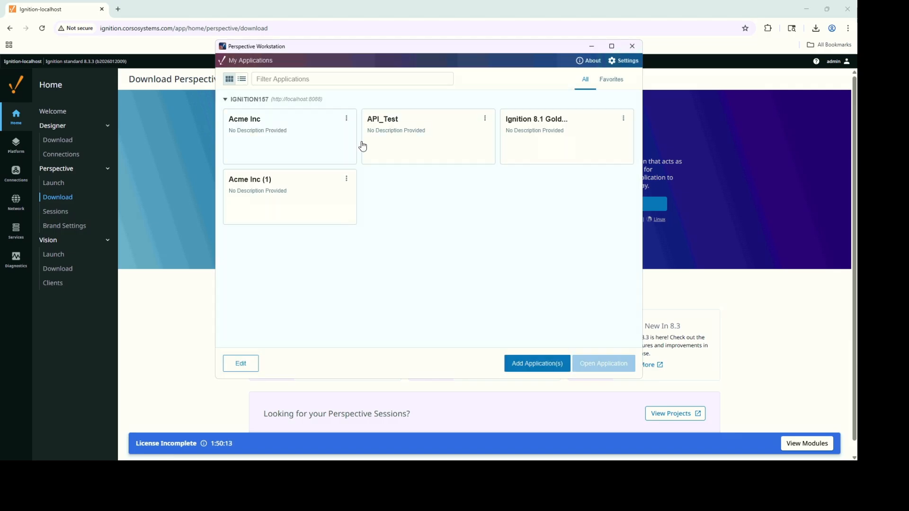
{"action": "left_click", "coordinate": [374, 173]}
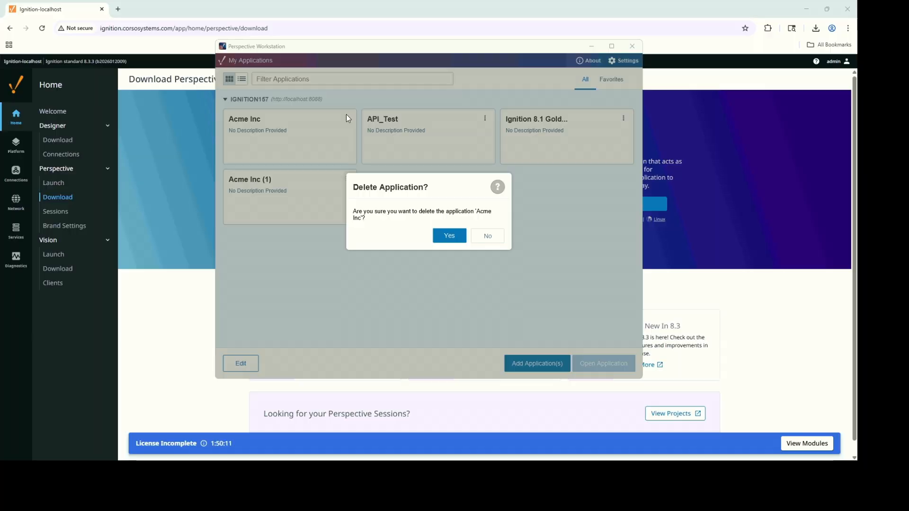
{"action": "left_click", "coordinate": [449, 236]}
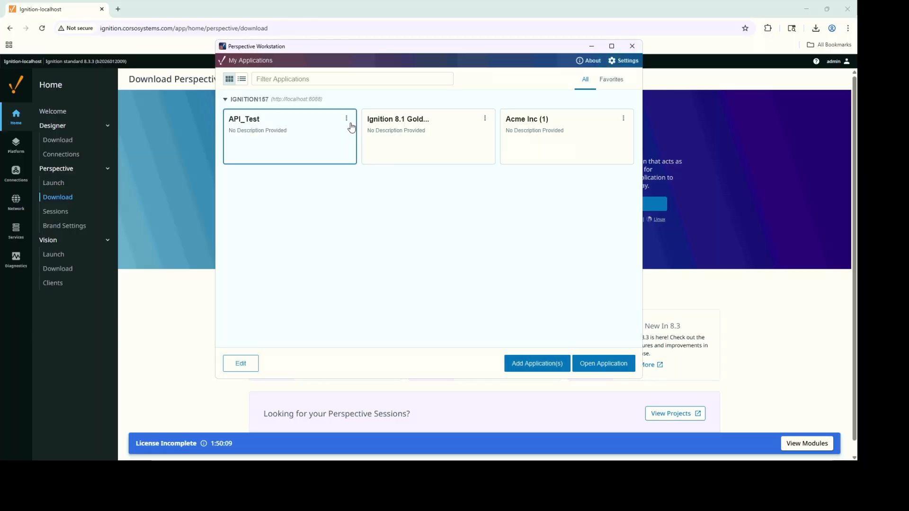
Delete API_Test, Gold certification test app and Acme Inc (1), leaving no applications configured.
{"action": "left_click", "coordinate": [347, 118]}
{"action": "left_click", "coordinate": [364, 172]}
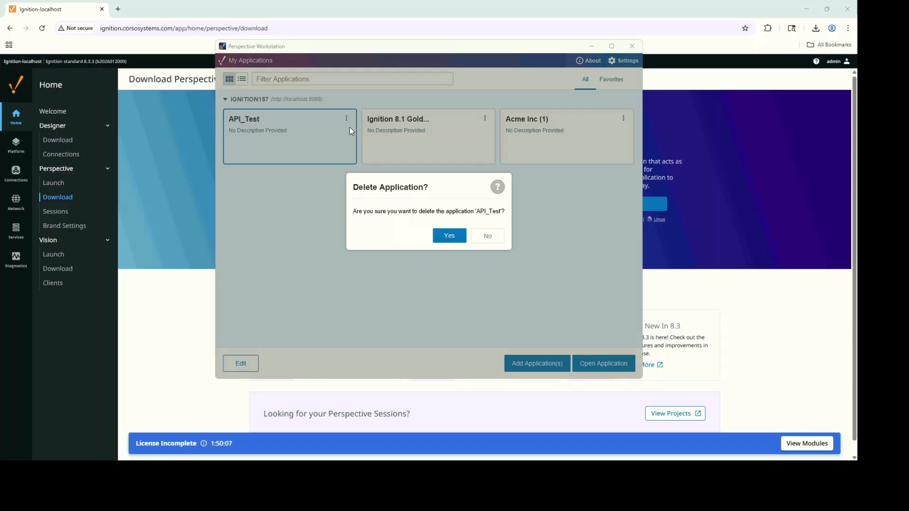
{"action": "left_click", "coordinate": [447, 233]}
{"action": "left_click", "coordinate": [346, 119]}
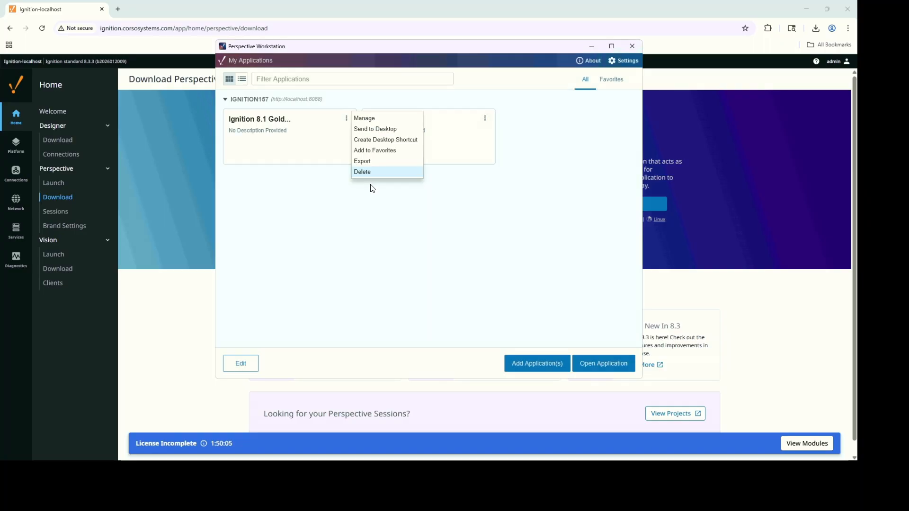
{"action": "left_click", "coordinate": [373, 168]}
{"action": "left_click", "coordinate": [448, 242]}
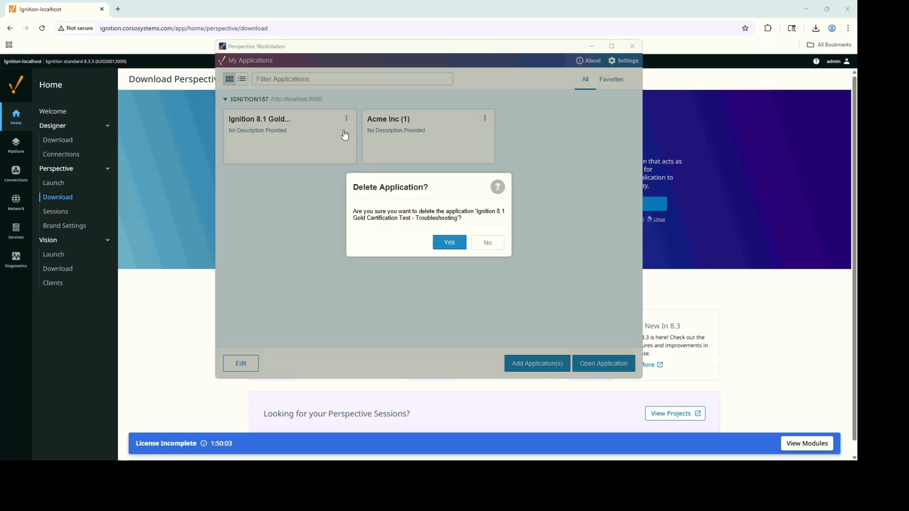
{"action": "left_click", "coordinate": [346, 118]}
{"action": "left_click", "coordinate": [368, 171]}
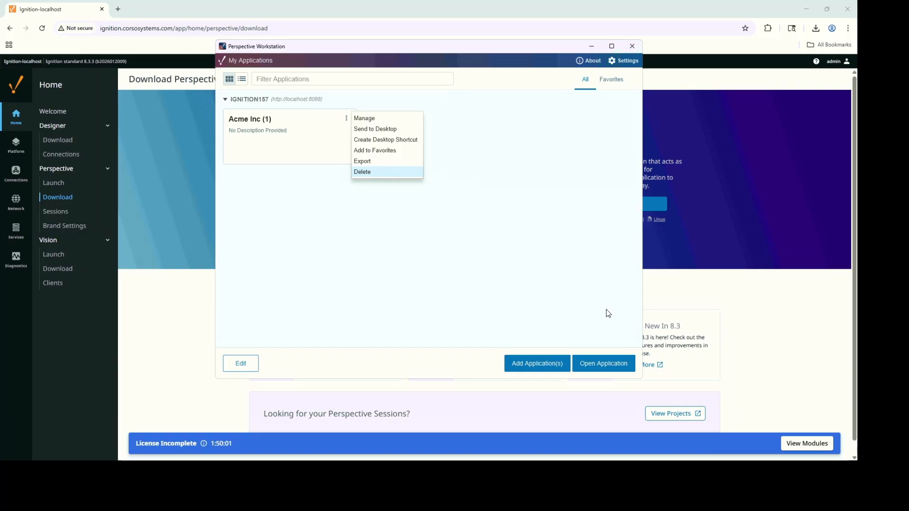
{"action": "left_click", "coordinate": [445, 237]}
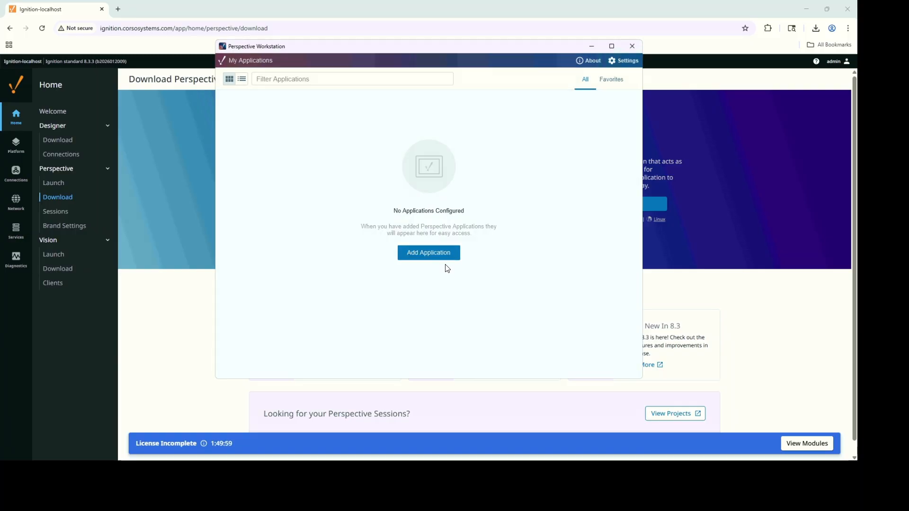
{"action": "left_click", "coordinate": [445, 255]}
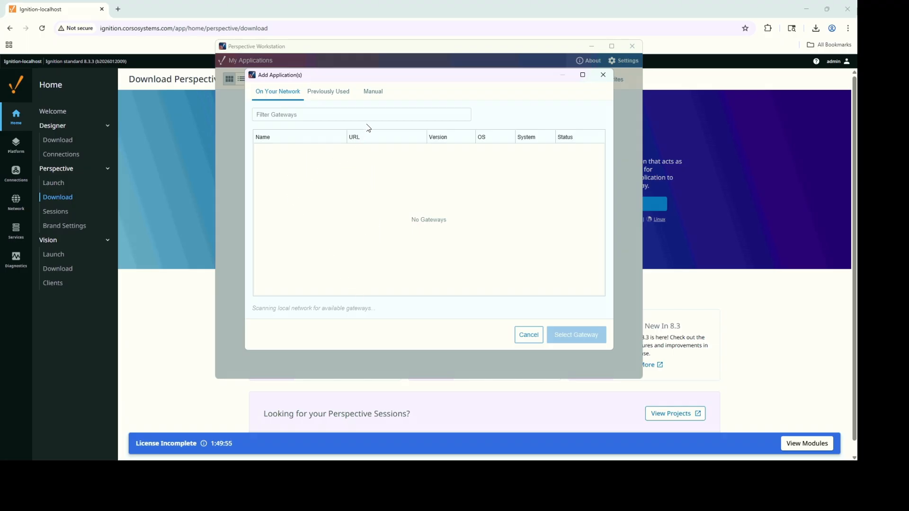
{"action": "left_click", "coordinate": [374, 93]}
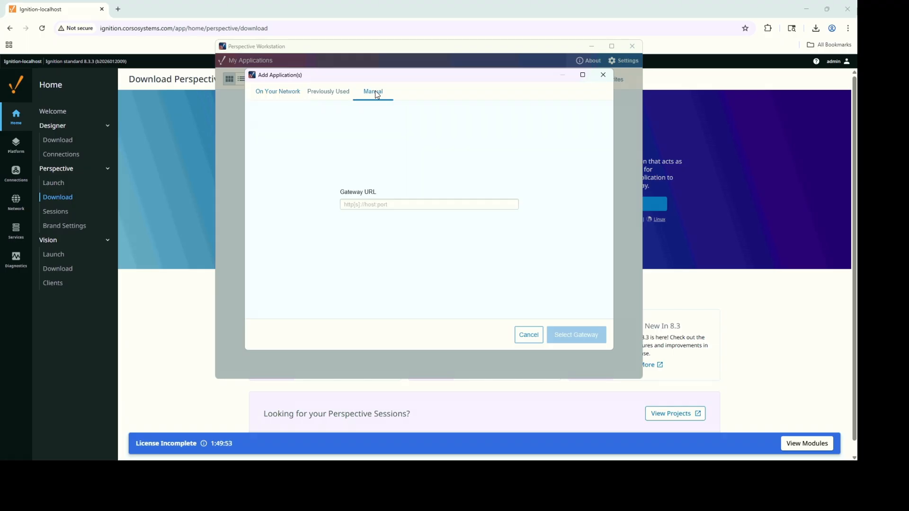
{"action": "left_click", "coordinate": [384, 205]}
{"action": "type", "text": "http://igni"}
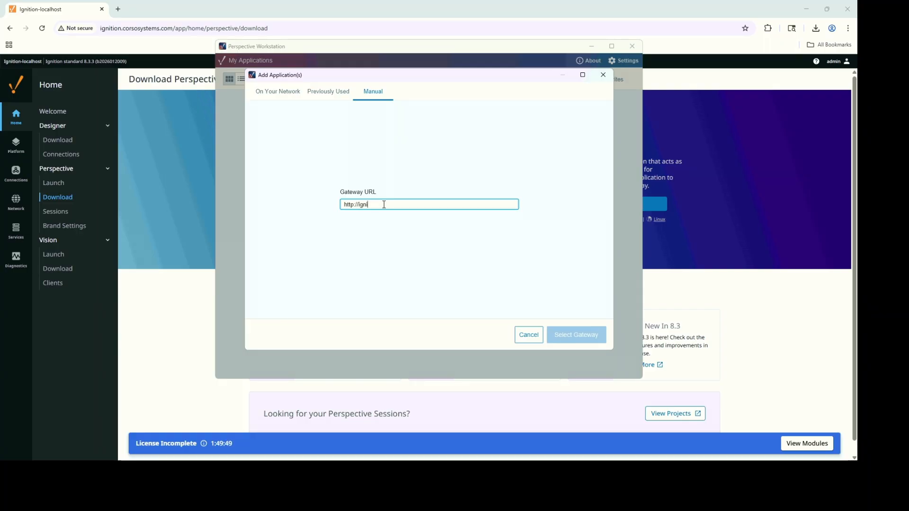
{"action": "type", "text": "tion.corsosystems.com"}
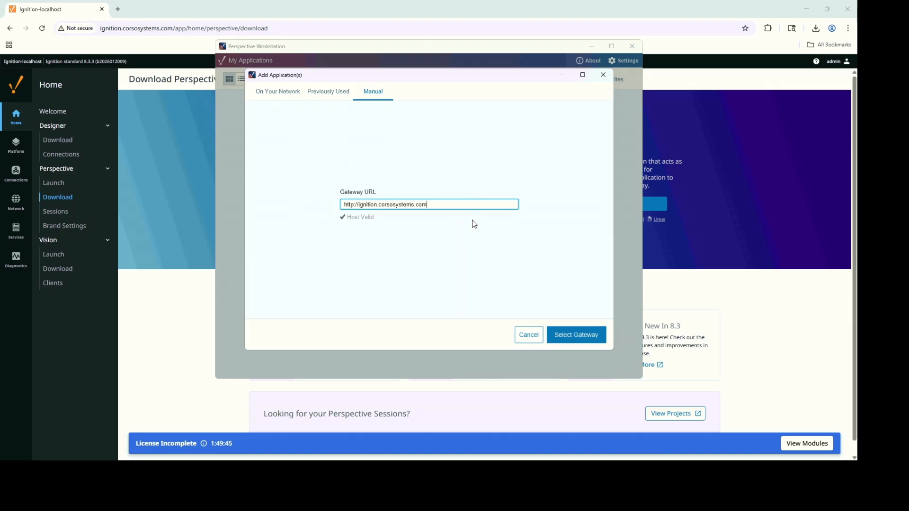
{"action": "left_click", "coordinate": [584, 337]}
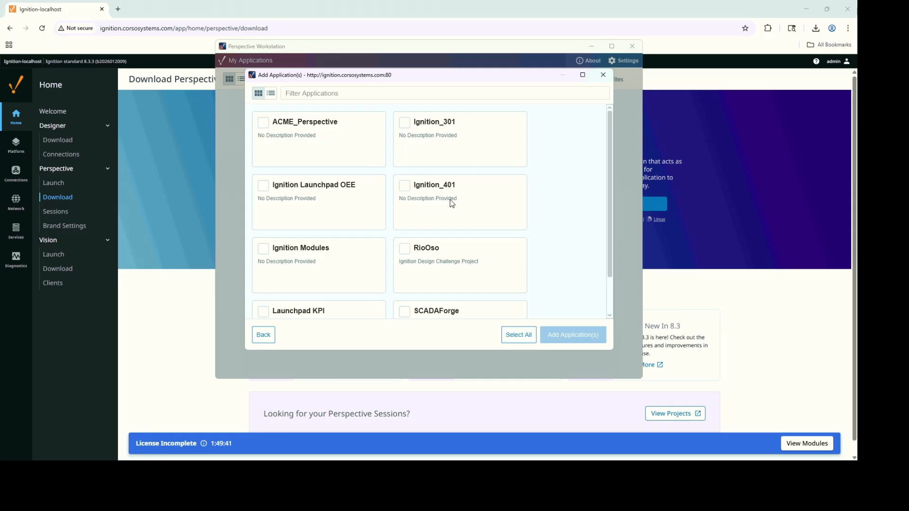
{"action": "scroll", "coordinate": [500, 181], "scroll_direction": "down", "scroll_amount": 1}
{"action": "scroll", "coordinate": [500, 187], "scroll_direction": "down", "scroll_amount": 1}
{"action": "scroll", "coordinate": [516, 237], "scroll_direction": "up", "scroll_amount": 2}
{"action": "left_click", "coordinate": [518, 337]}
{"action": "left_click", "coordinate": [546, 338]}
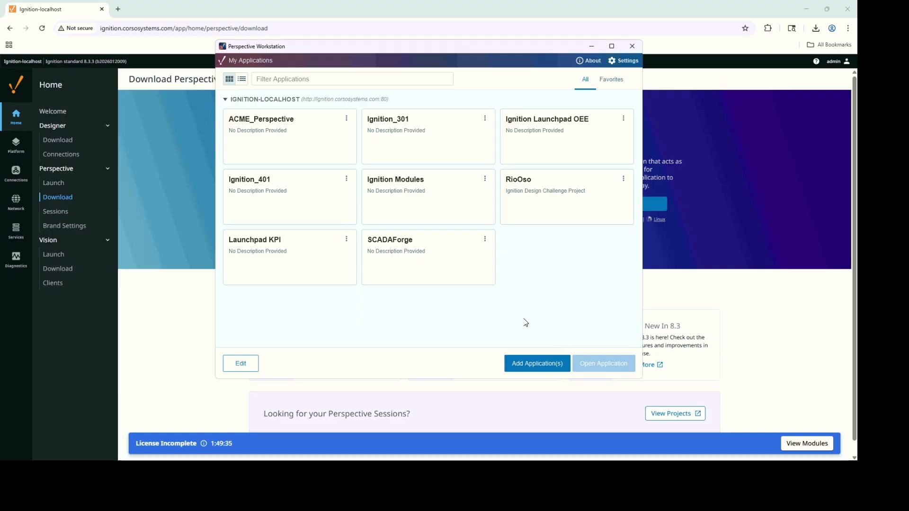
{"action": "left_click", "coordinate": [302, 256]}
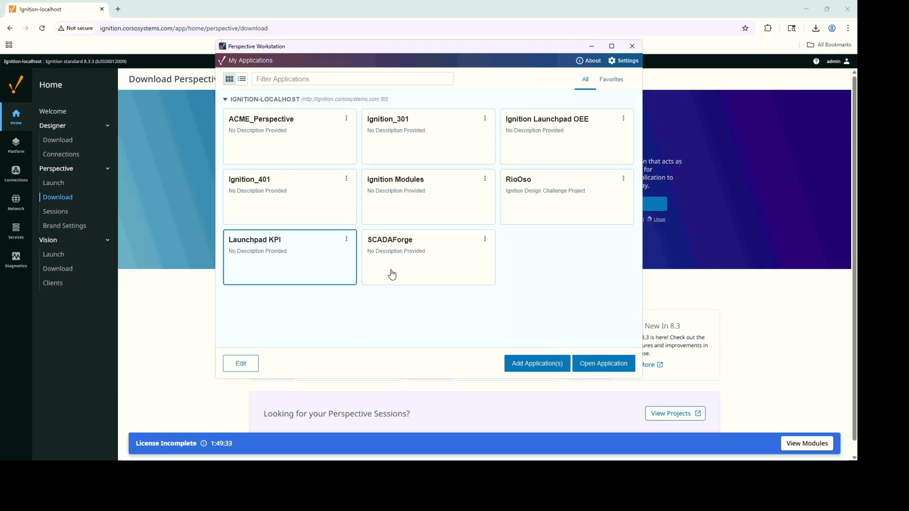
{"action": "left_click", "coordinate": [589, 366]}
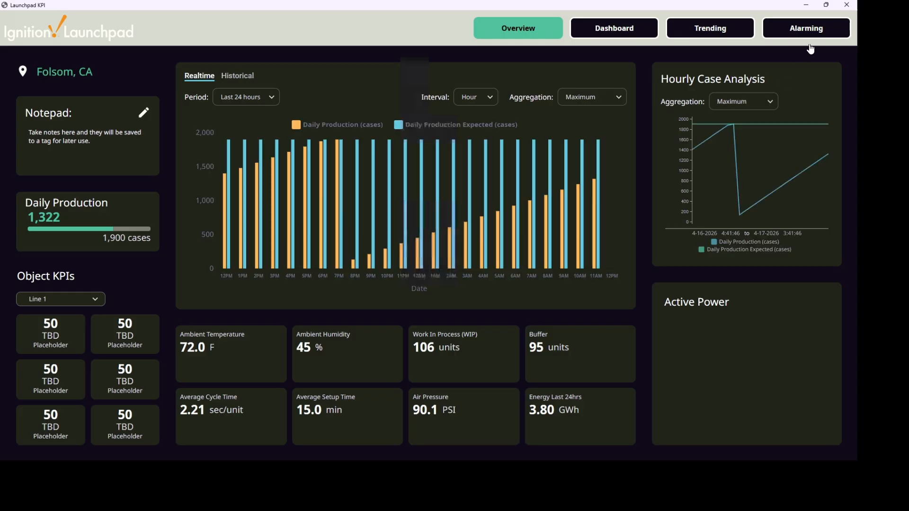
{"action": "left_click", "coordinate": [846, 4]}
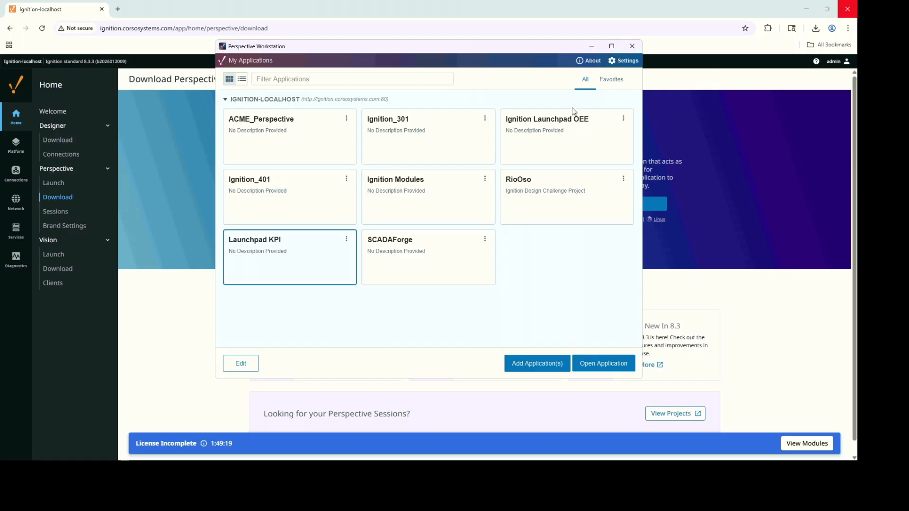
{"action": "left_click", "coordinate": [346, 239]}
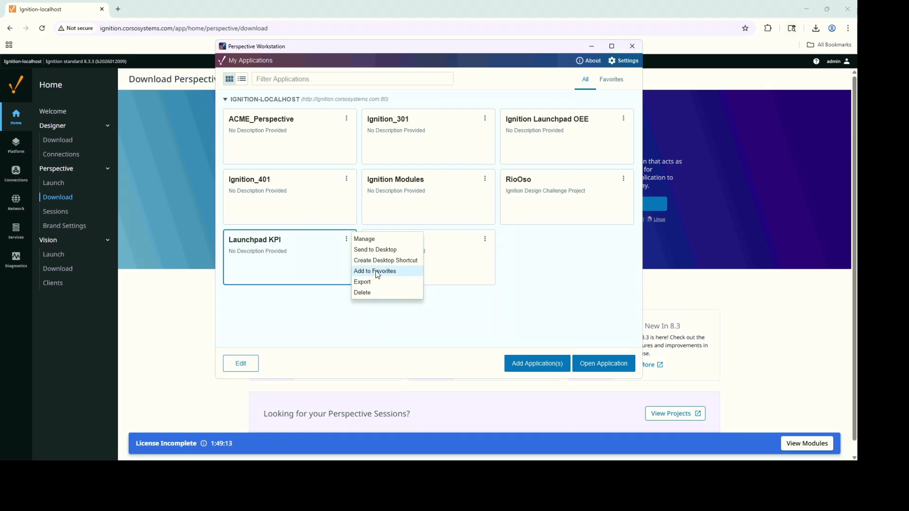
{"action": "left_click", "coordinate": [377, 239]}
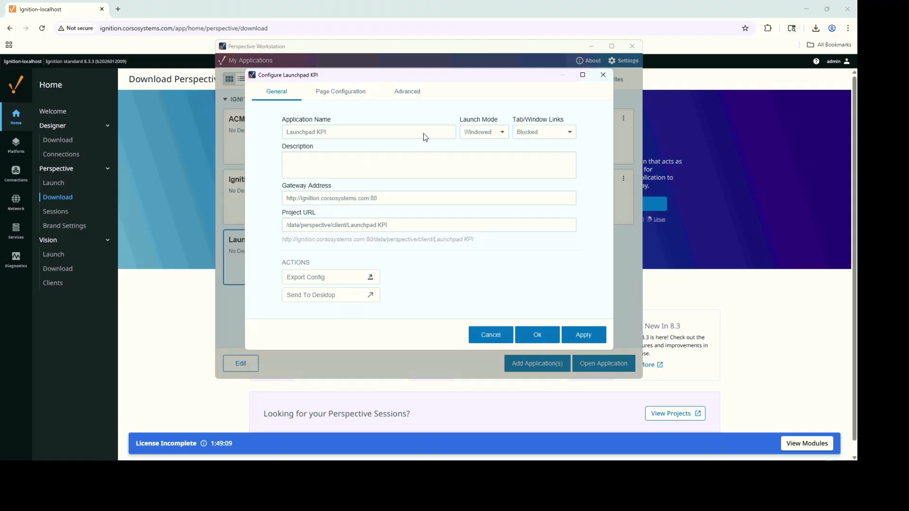
{"action": "left_click", "coordinate": [502, 133]}
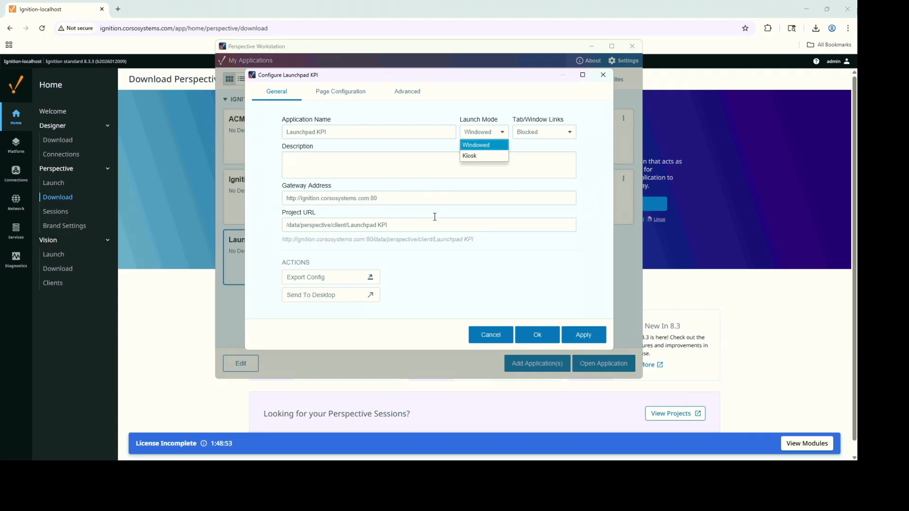
Discard the Workstation configuration, close Workstation, and launch Launchpad KPI from the Perspective Session Launcher.
{"action": "left_click", "coordinate": [491, 335]}
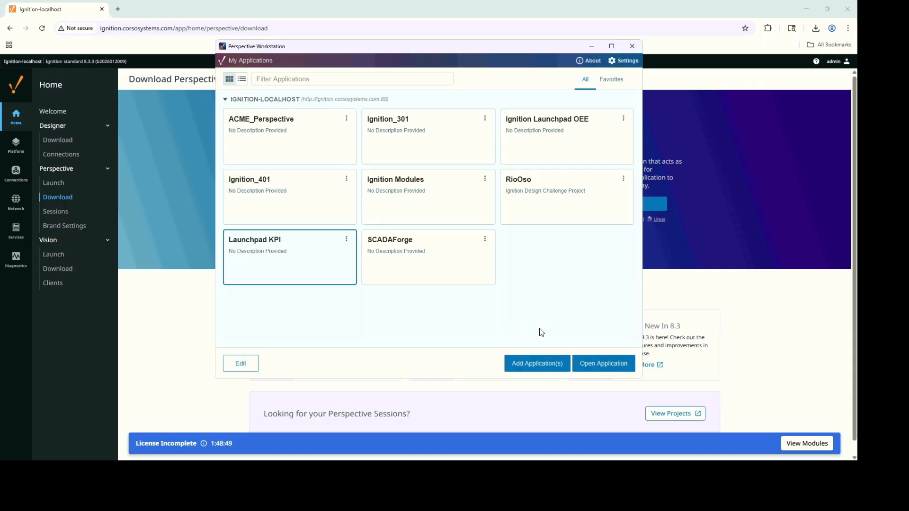
{"action": "left_click", "coordinate": [632, 46]}
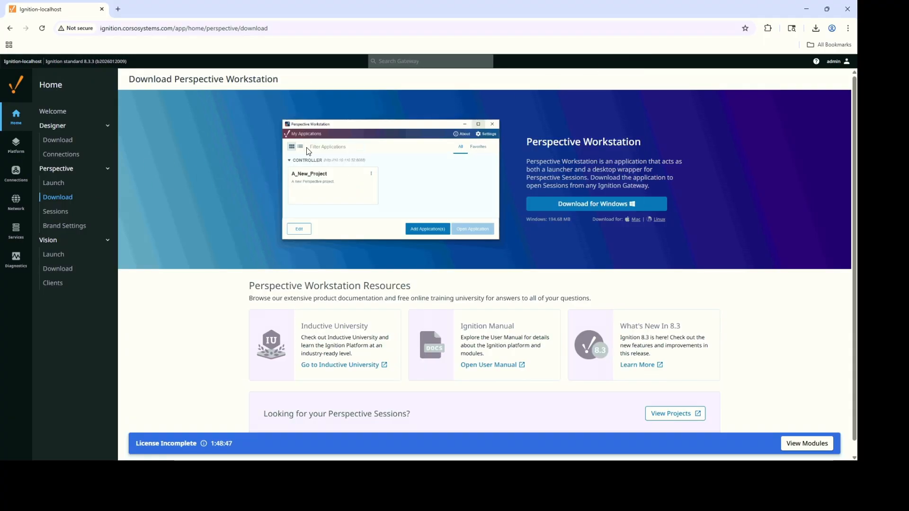
{"action": "left_click", "coordinate": [60, 184]}
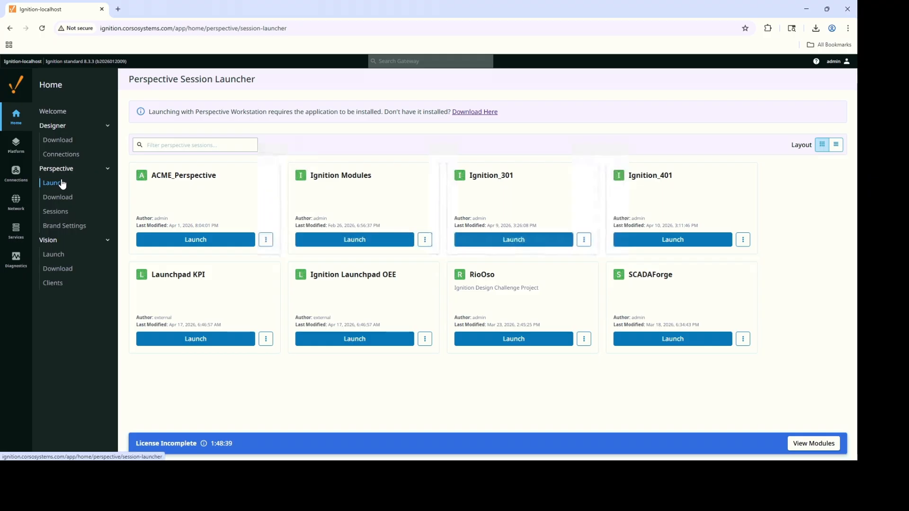
{"action": "left_click", "coordinate": [208, 339]}
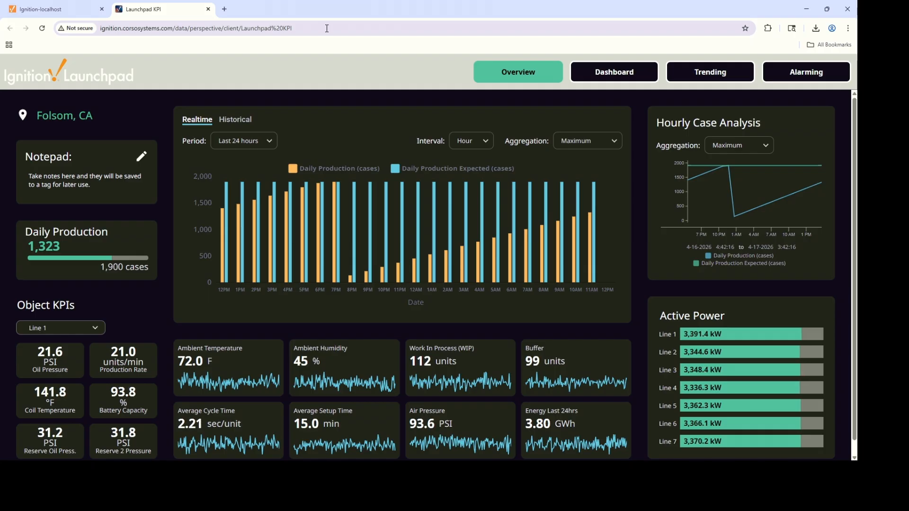
Open the Launchpad KPI session URL in a second tab, then add a blank tab.
{"action": "left_click", "coordinate": [97, 29]}
{"action": "key", "text": "ctrl+c"}
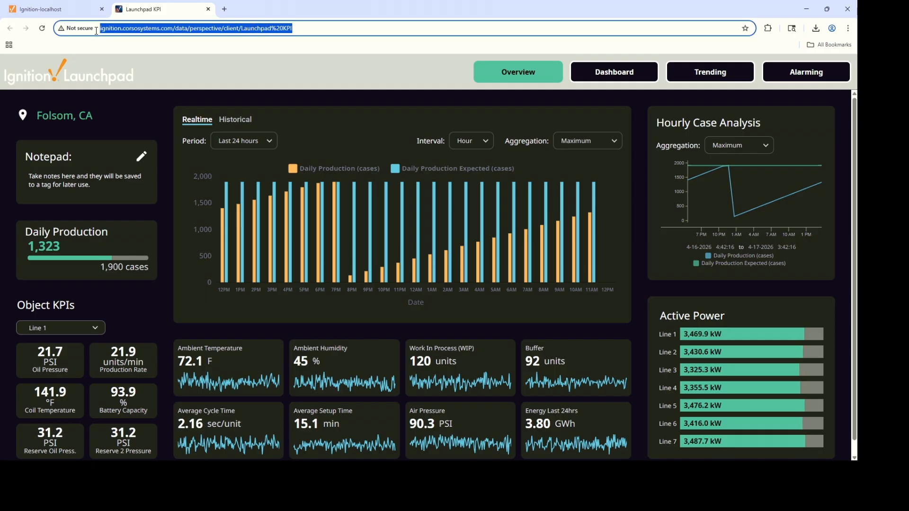
{"action": "left_click", "coordinate": [224, 9]}
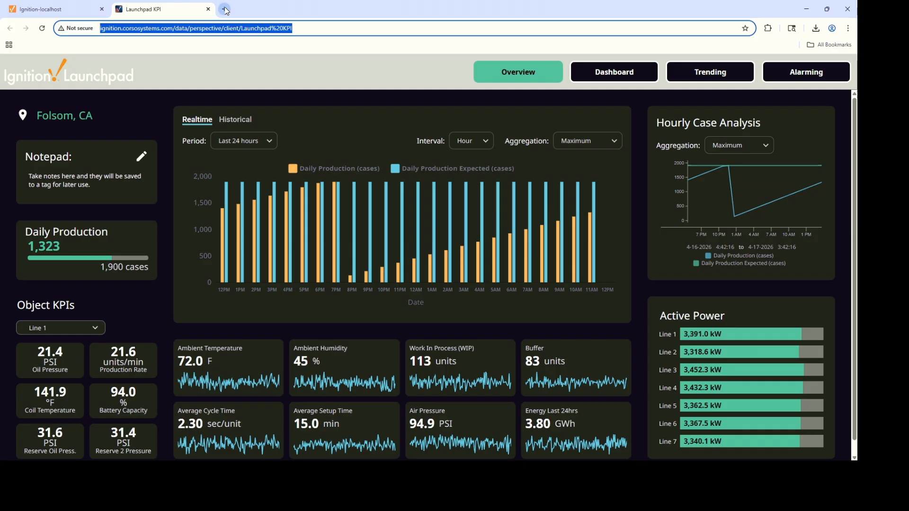
{"action": "key", "text": "ctrl+v"}
{"action": "key", "text": "Return"}
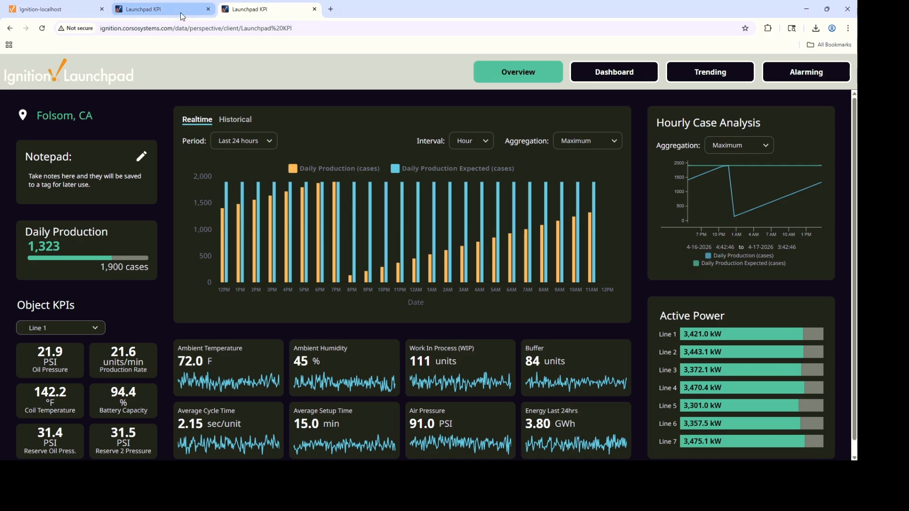
{"action": "left_click", "coordinate": [330, 9]}
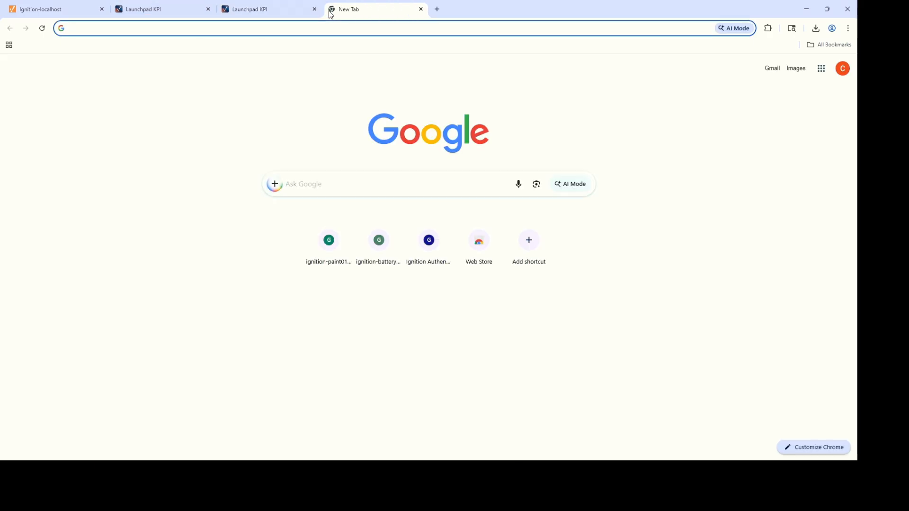
Search the Ignition docs for 'perspective mobil app' and open the Perspective Mobile App article.
{"action": "type", "text": "docs"}
{"action": "key", "text": "Return"}
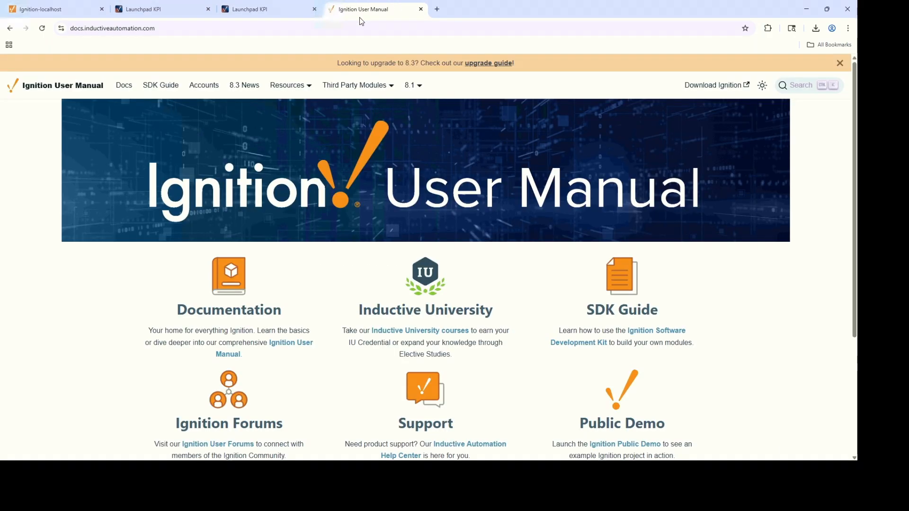
{"action": "left_click", "coordinate": [799, 83]}
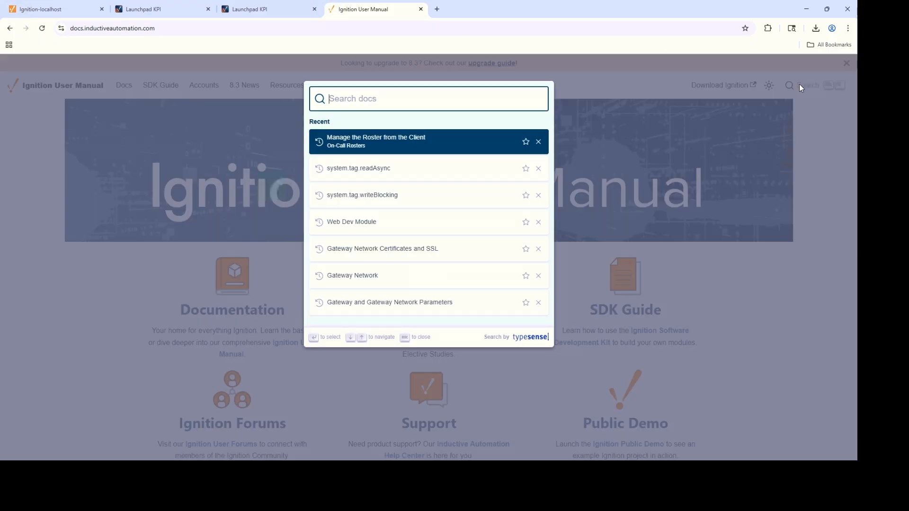
{"action": "type", "text": "persp"}
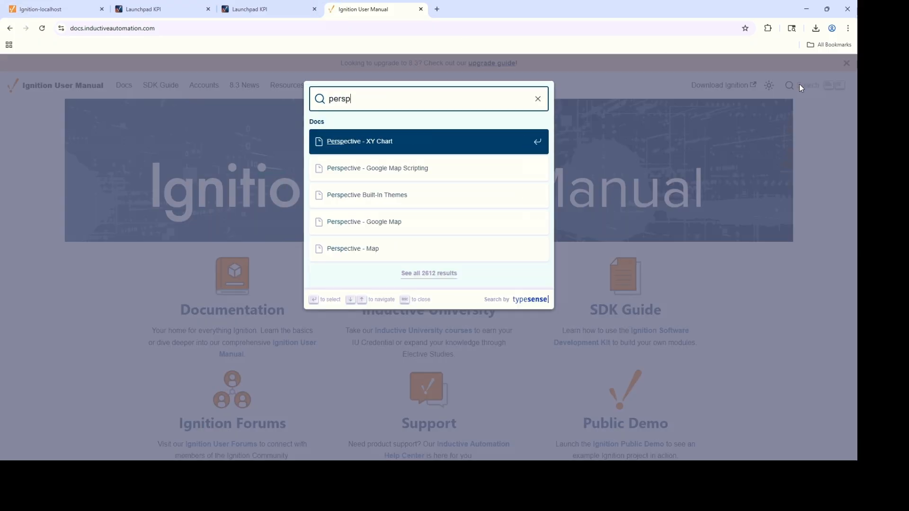
{"action": "type", "text": "ective mobil app"}
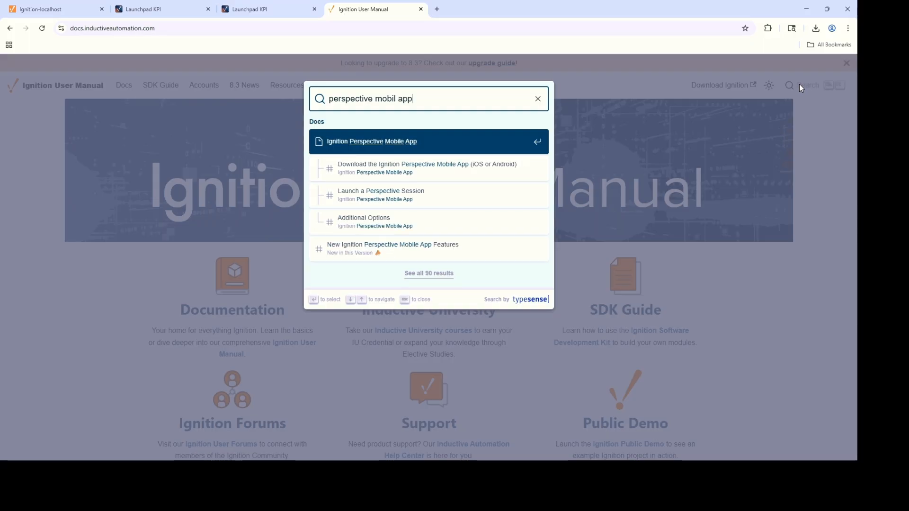
{"action": "left_click", "coordinate": [406, 200]}
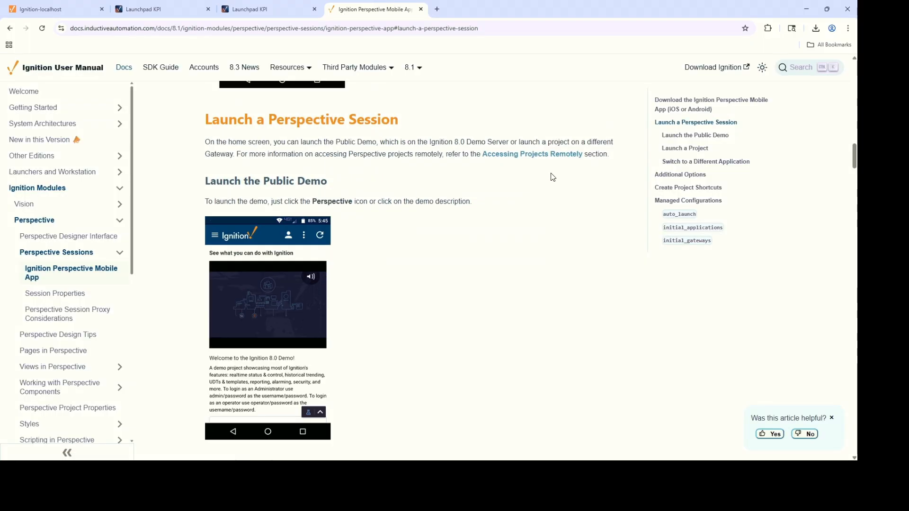
Read through the article and jump to its 'Switch to a Different Application' section.
{"action": "scroll", "coordinate": [494, 191], "scroll_direction": "up", "scroll_amount": 7}
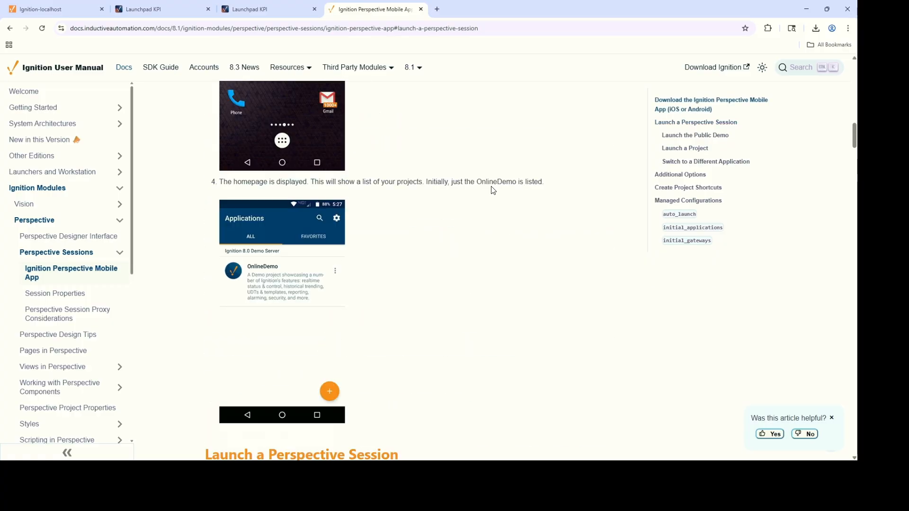
{"action": "scroll", "coordinate": [493, 191], "scroll_direction": "up", "scroll_amount": 10}
{"action": "scroll", "coordinate": [568, 142], "scroll_direction": "up", "scroll_amount": 8}
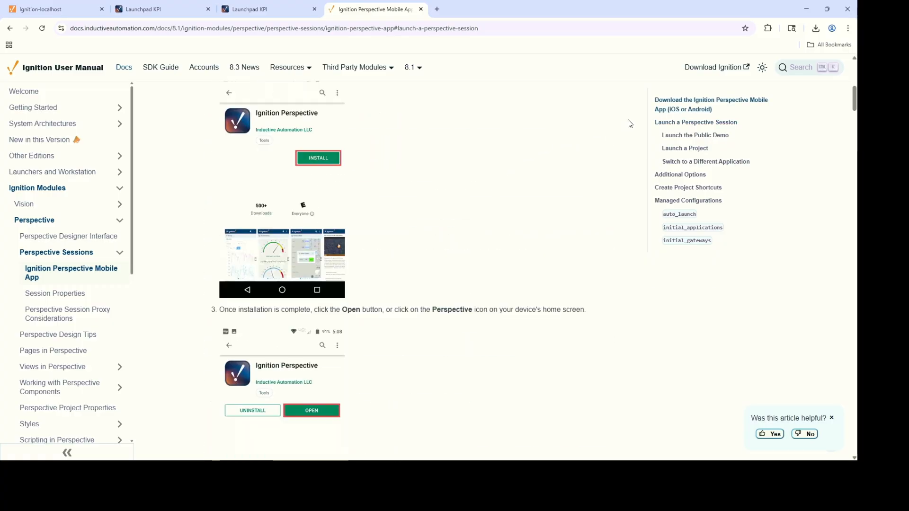
{"action": "scroll", "coordinate": [668, 99], "scroll_direction": "up", "scroll_amount": 5}
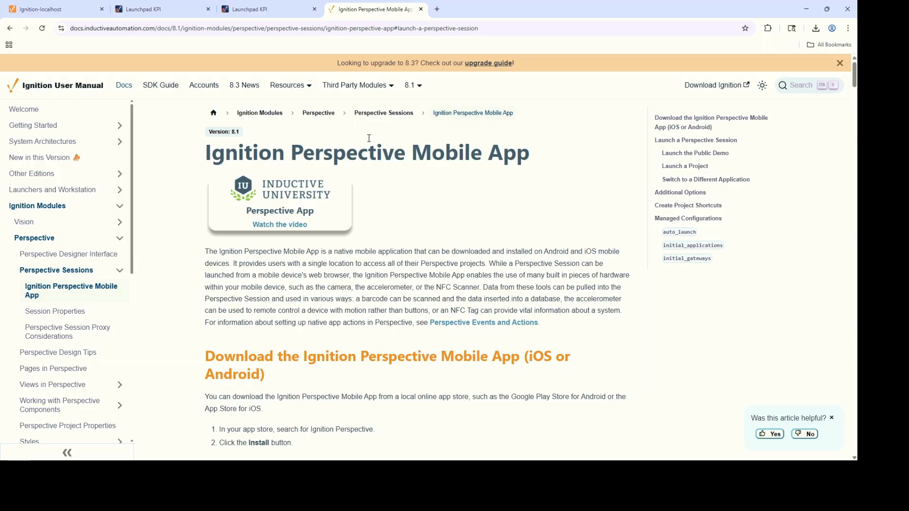
{"action": "scroll", "coordinate": [536, 173], "scroll_direction": "down", "scroll_amount": 2}
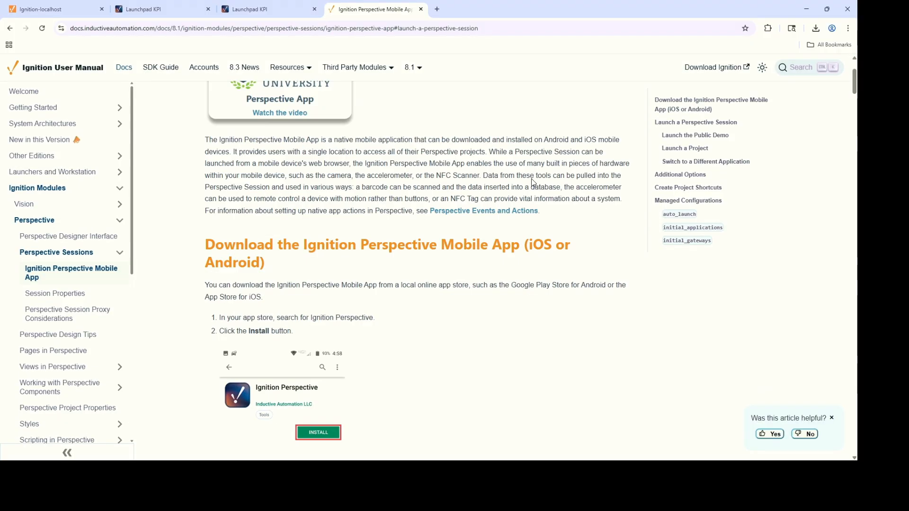
{"action": "scroll", "coordinate": [503, 246], "scroll_direction": "down", "scroll_amount": 2}
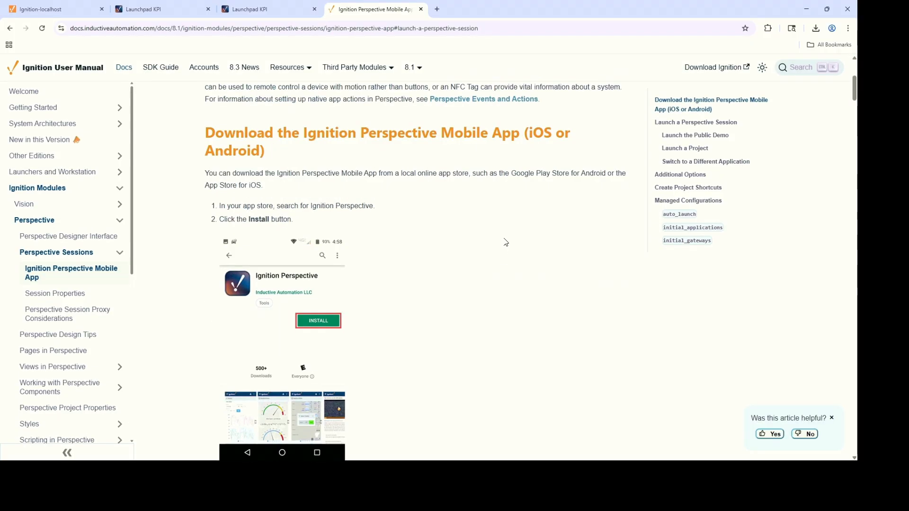
{"action": "scroll", "coordinate": [506, 242], "scroll_direction": "down", "scroll_amount": 6}
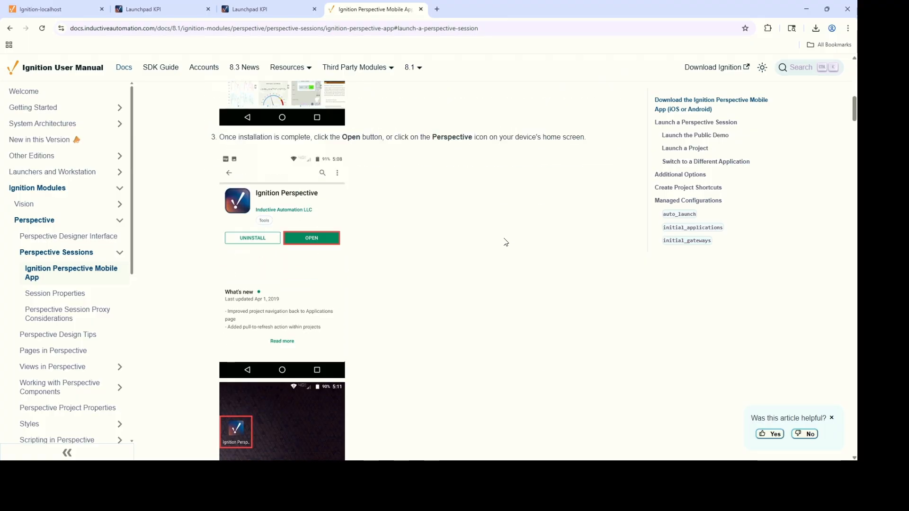
{"action": "scroll", "coordinate": [506, 242], "scroll_direction": "down", "scroll_amount": 9}
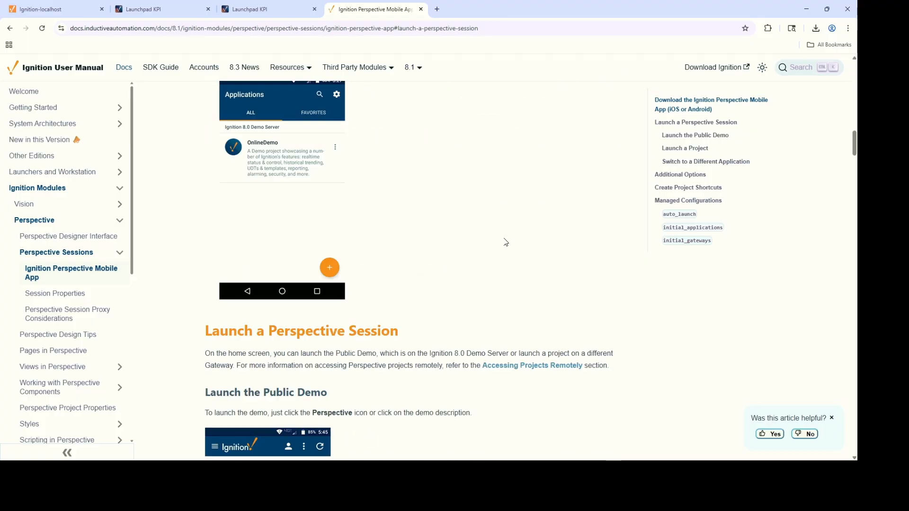
{"action": "scroll", "coordinate": [506, 243], "scroll_direction": "down", "scroll_amount": 4}
{"action": "scroll", "coordinate": [503, 242], "scroll_direction": "down", "scroll_amount": 6}
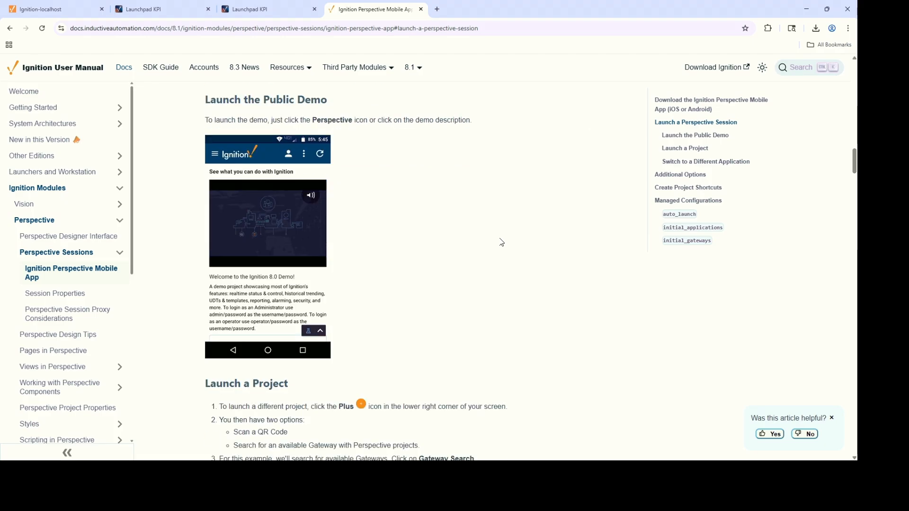
{"action": "left_click", "coordinate": [685, 162]}
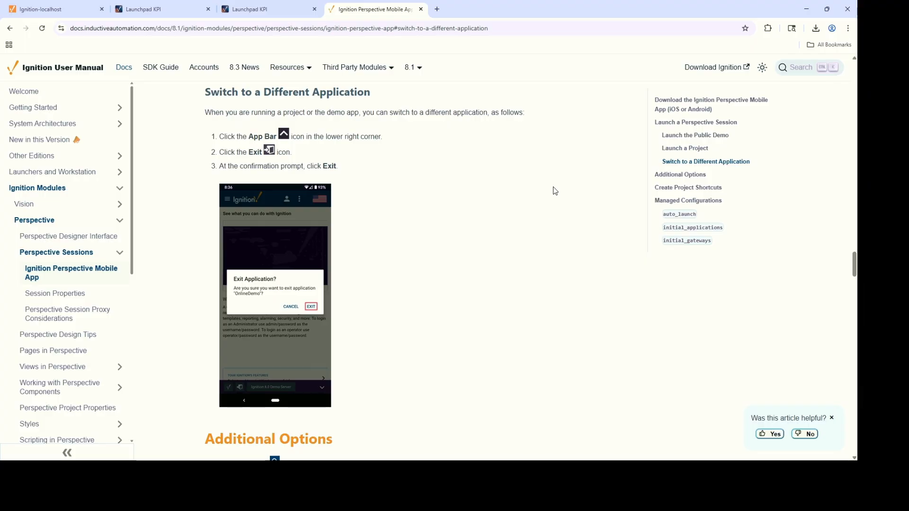
{"action": "scroll", "coordinate": [563, 187], "scroll_direction": "up", "scroll_amount": 15}
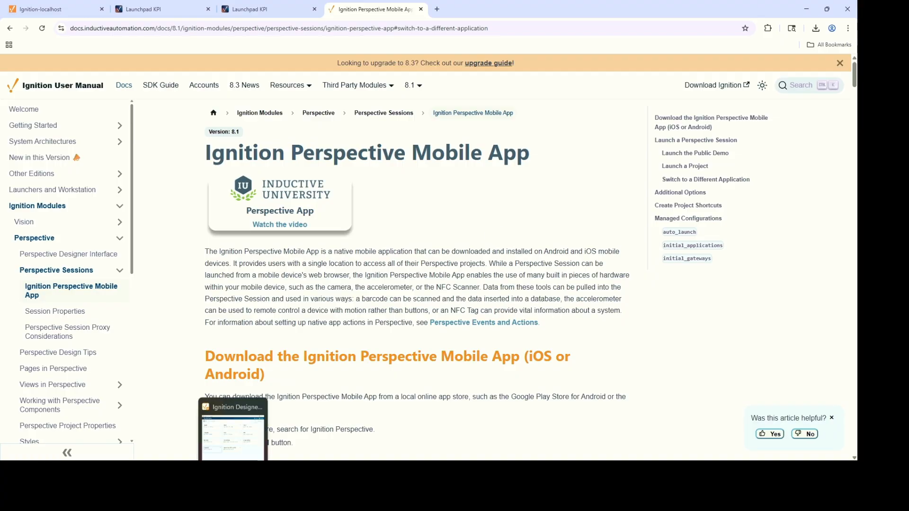
Log in to the Ignition-localhost Designer as admin with the account password and open the SCADAForge project.
{"action": "left_click", "coordinate": [244, 463]}
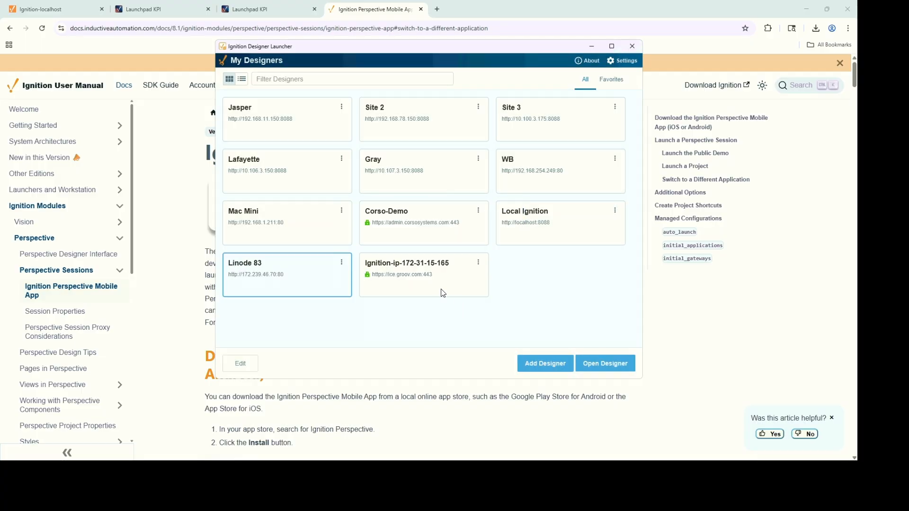
{"action": "double_click", "coordinate": [416, 285]}
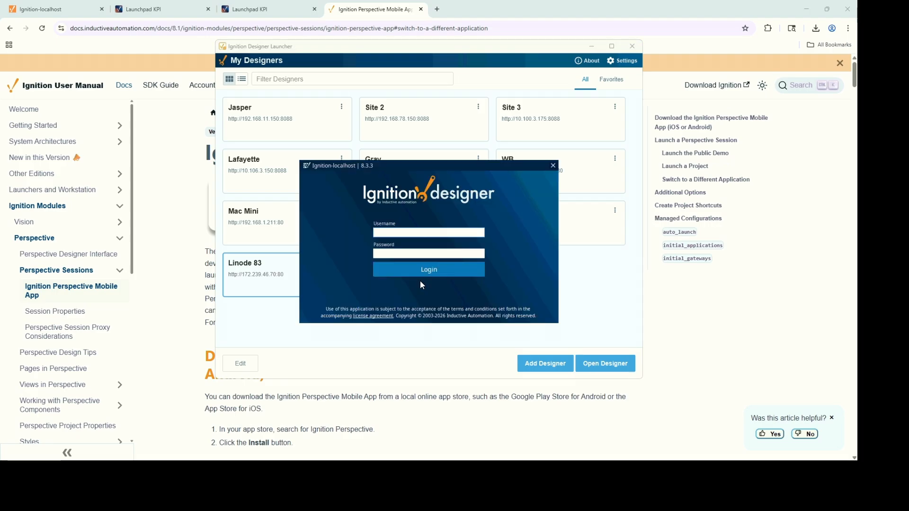
{"action": "type", "text": "admin"}
{"action": "key", "text": "Tab"}
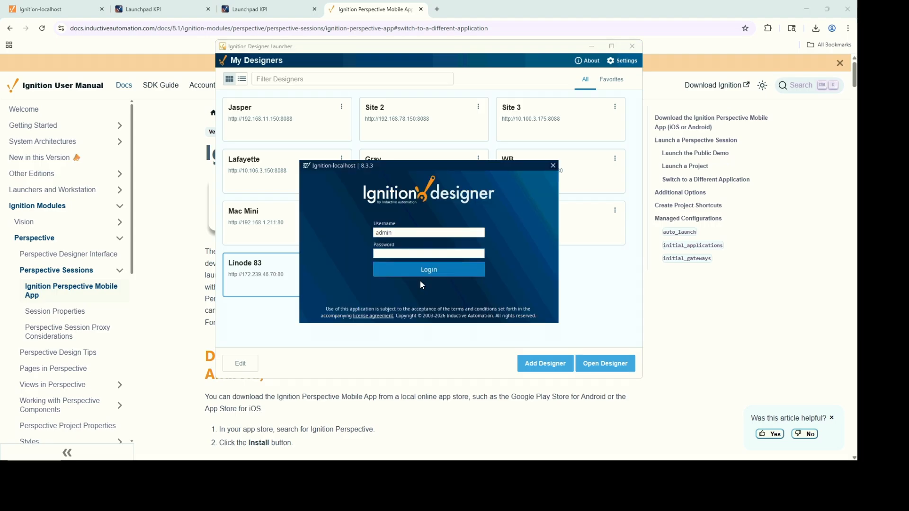
{"action": "type", "text": "**************"}
{"action": "left_click", "coordinate": [417, 275]}
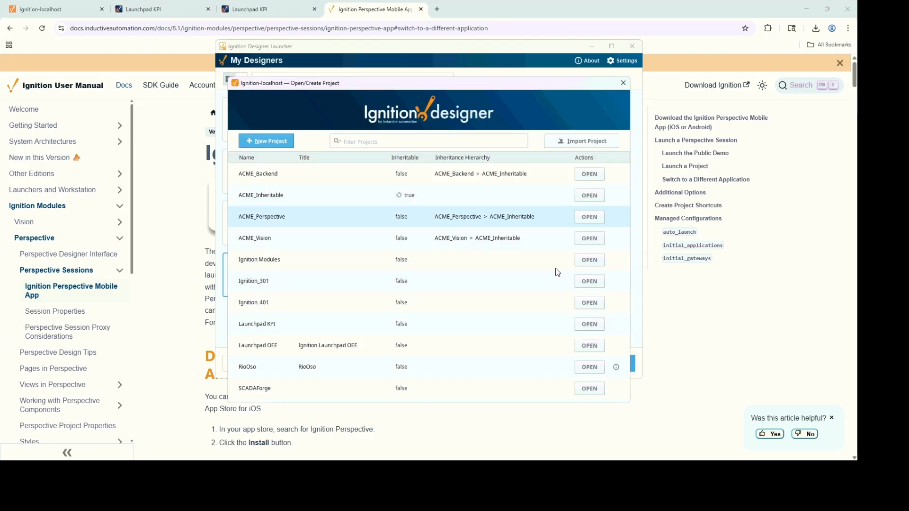
{"action": "left_click", "coordinate": [590, 391]}
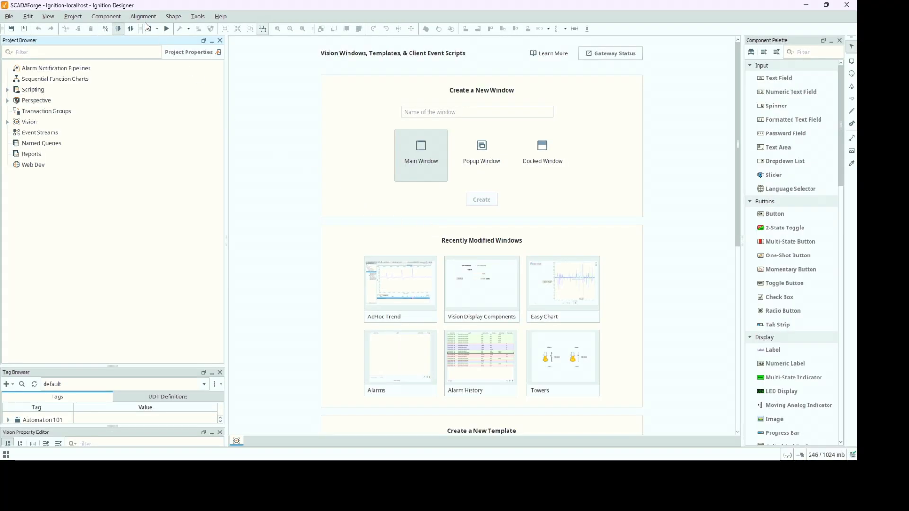
Look over the Tools > Launch Project submenu in the Vision workspace.
{"action": "left_click", "coordinate": [195, 18]}
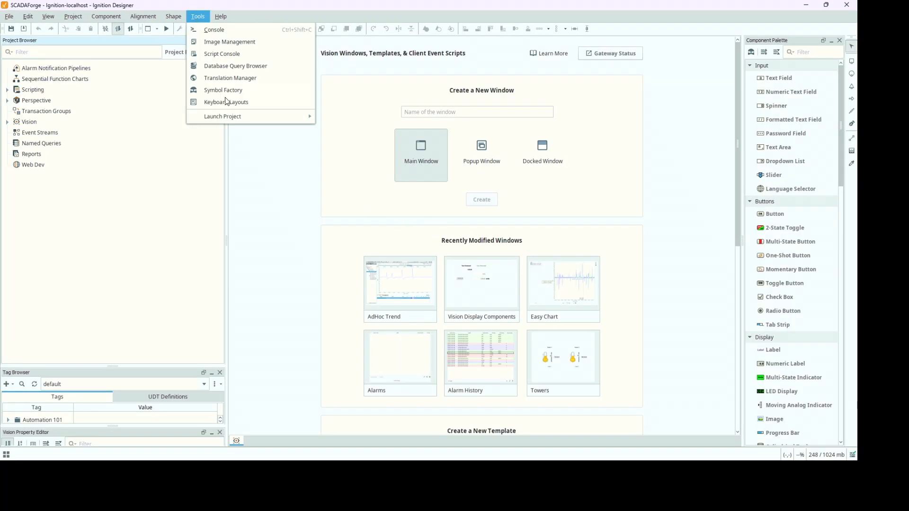
{"action": "mouse_move", "coordinate": [234, 124]}
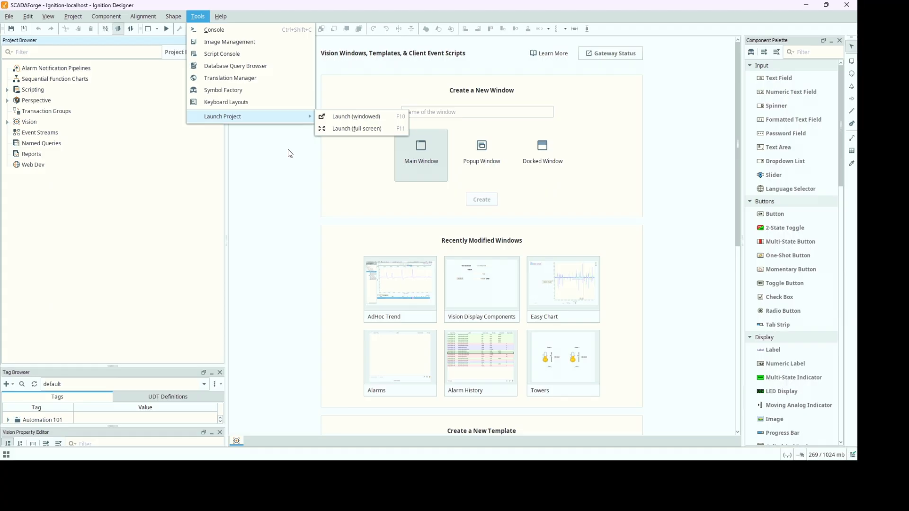
{"action": "left_click", "coordinate": [32, 90]}
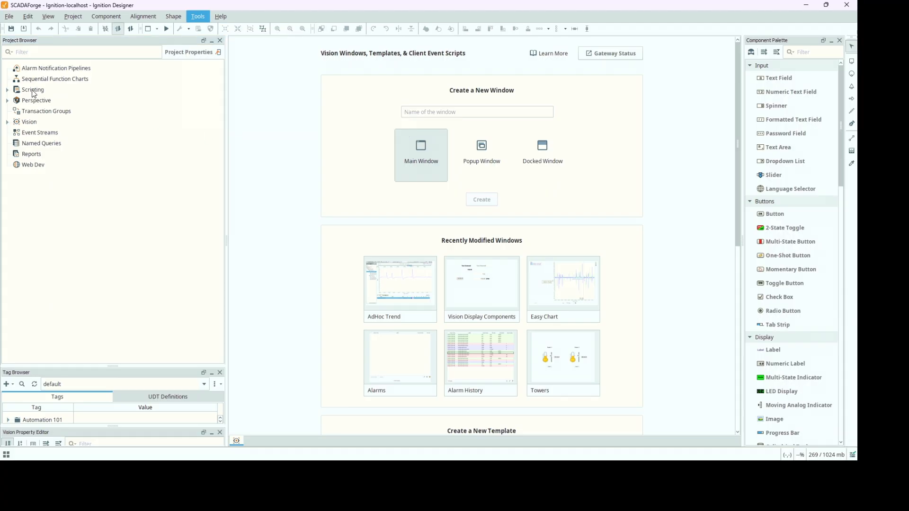
Switch to the Perspective workspace and view the Tools > Launch Perspective options.
{"action": "left_click", "coordinate": [36, 99]}
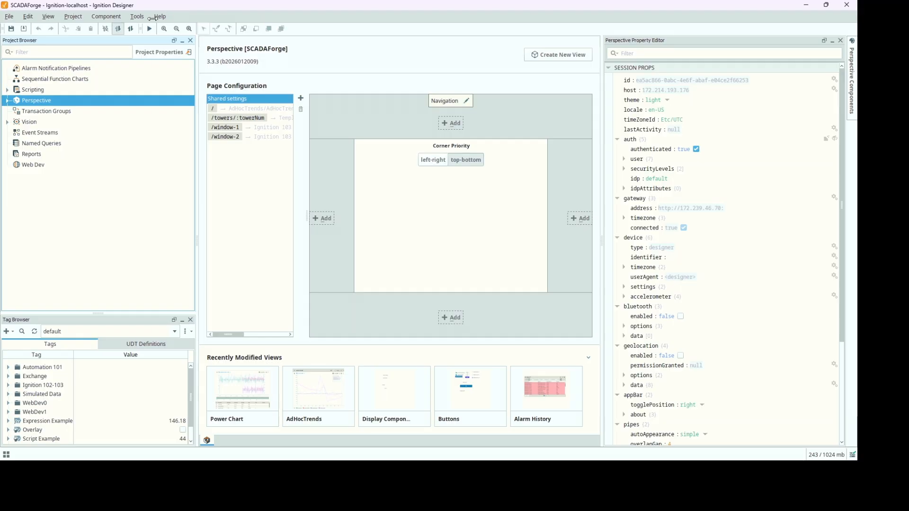
{"action": "left_click", "coordinate": [137, 16]}
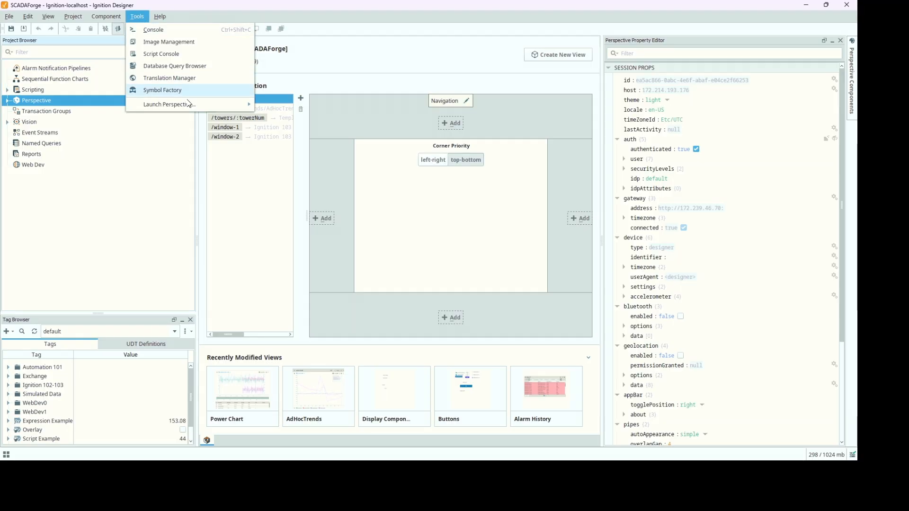
{"action": "mouse_move", "coordinate": [189, 105]}
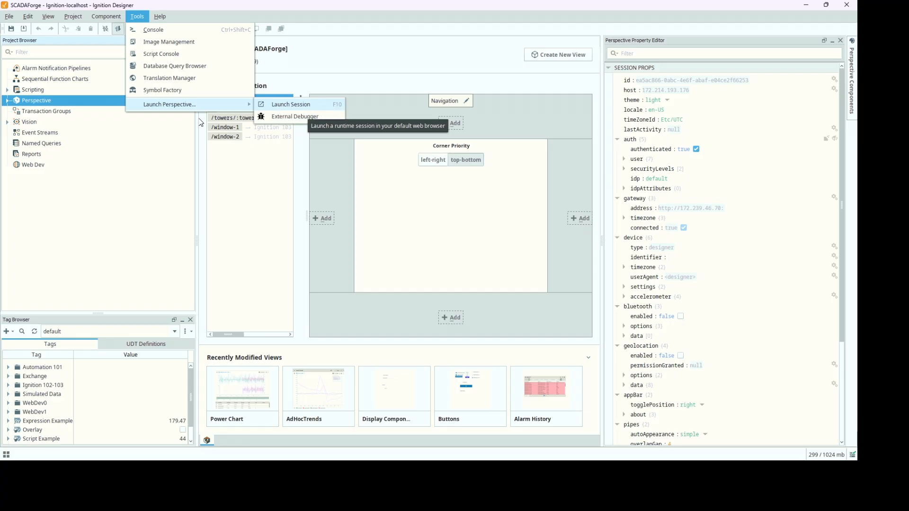
Return to Vision and show the Launch Project windowed and full-screen choices.
{"action": "left_click", "coordinate": [37, 122]}
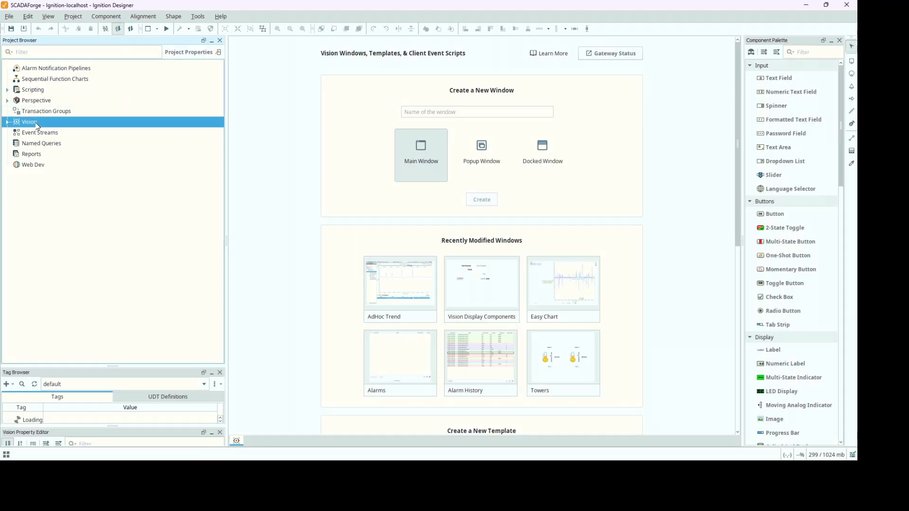
{"action": "left_click", "coordinate": [196, 17]}
{"action": "mouse_move", "coordinate": [308, 118]}
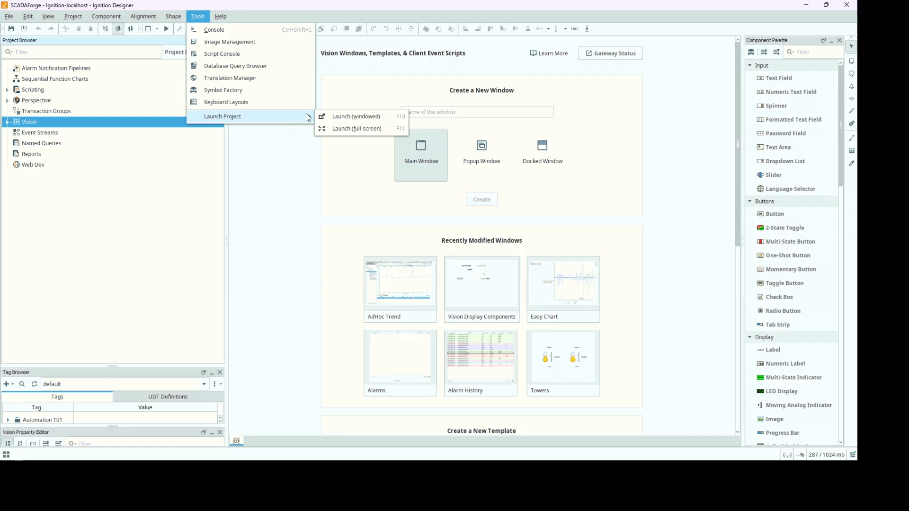